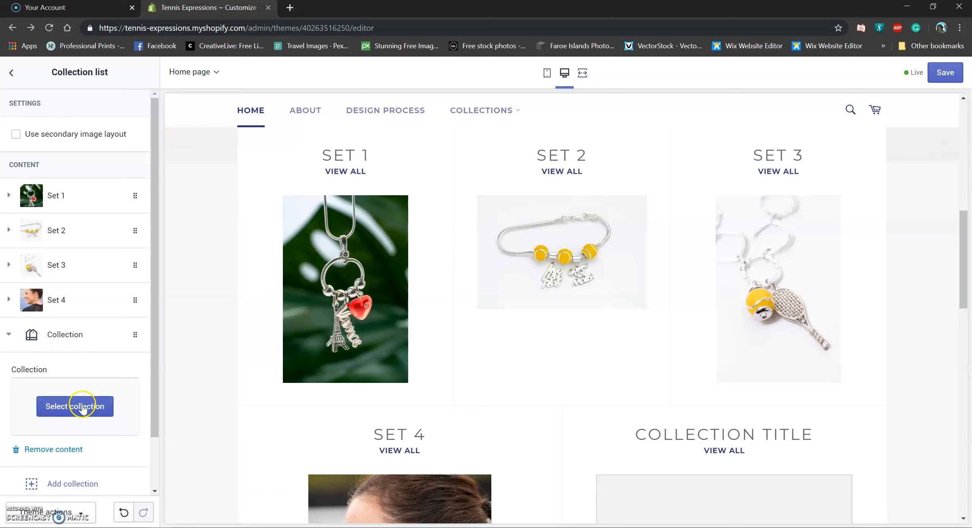
Scroll the Collection list section down past the Set 1–4 blocks
{"action": "scroll", "coordinate": [74, 376], "scroll_direction": "down", "scroll_amount": 2}
Add a second empty Collection block, bringing the list to 6/6 blocks
{"action": "left_click", "coordinate": [69, 425]}
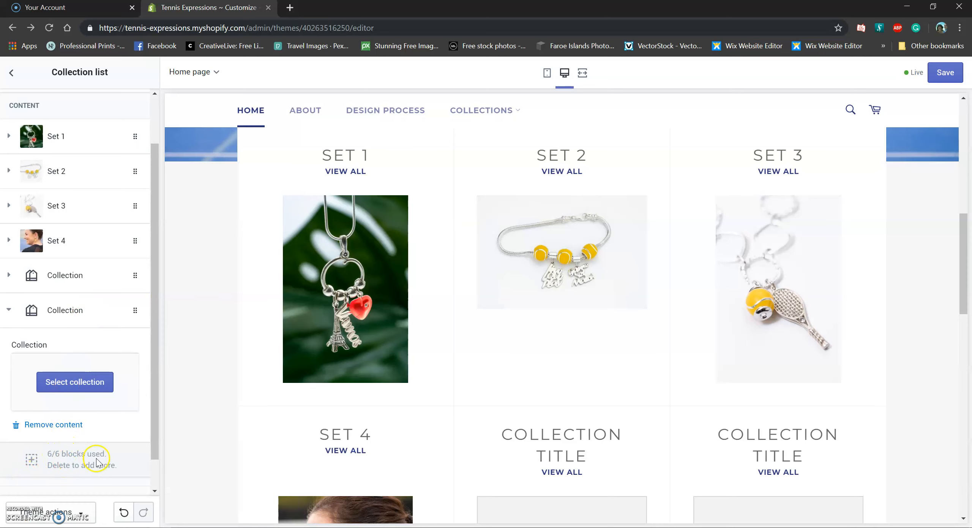
{"action": "scroll", "coordinate": [400, 369], "scroll_direction": "down", "scroll_amount": 1}
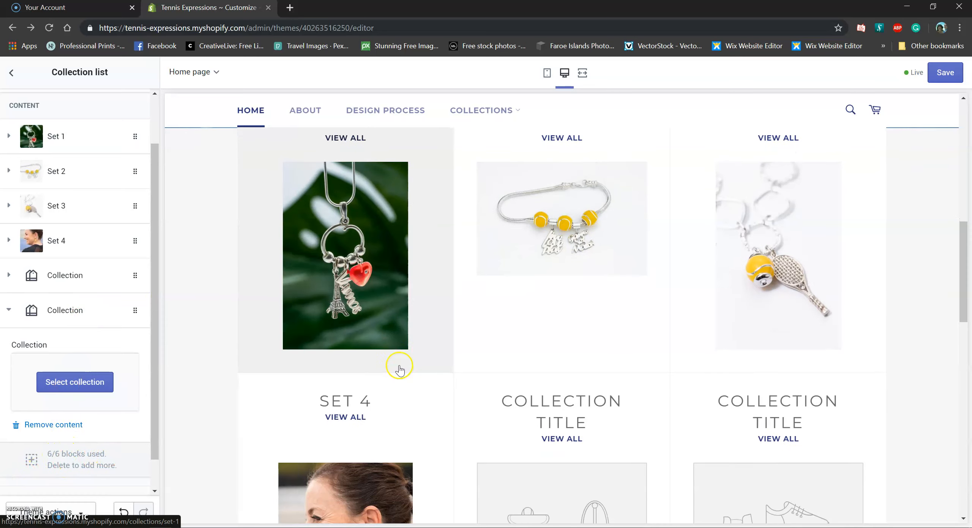
{"action": "scroll", "coordinate": [399, 370], "scroll_direction": "down", "scroll_amount": 5}
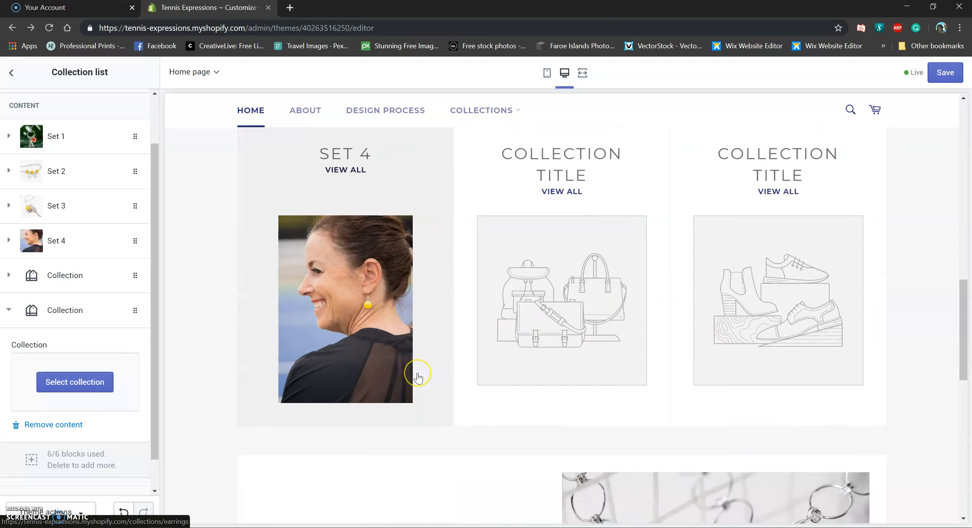
{"action": "scroll", "coordinate": [415, 376], "scroll_direction": "up", "scroll_amount": 2}
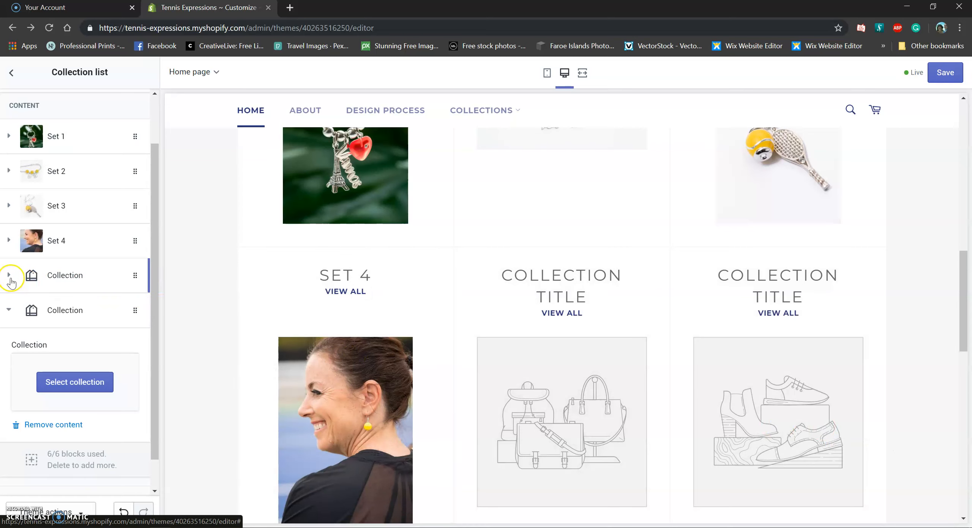
Expand the first empty Collection block to show its settings
{"action": "left_click", "coordinate": [9, 275]}
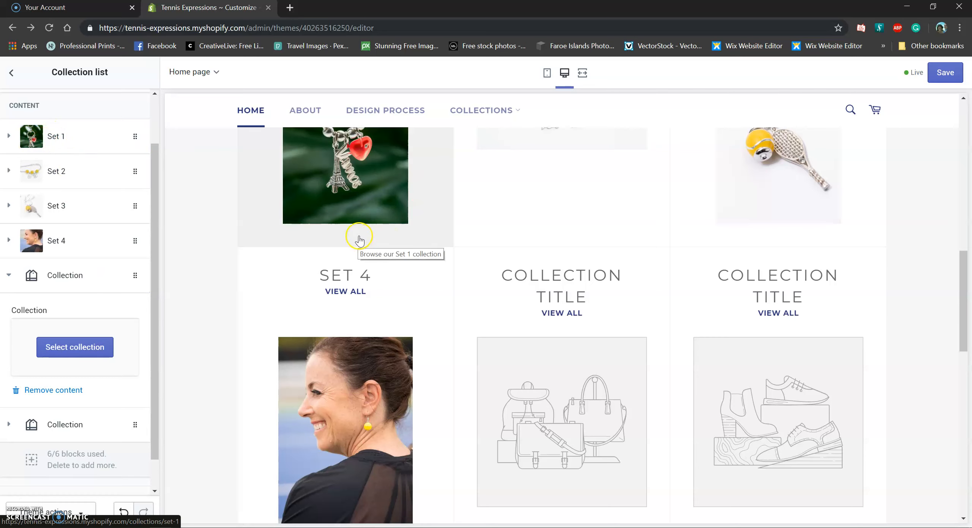
{"action": "scroll", "coordinate": [319, 222], "scroll_direction": "up", "scroll_amount": 2}
{"action": "scroll", "coordinate": [319, 222], "scroll_direction": "up", "scroll_amount": 3}
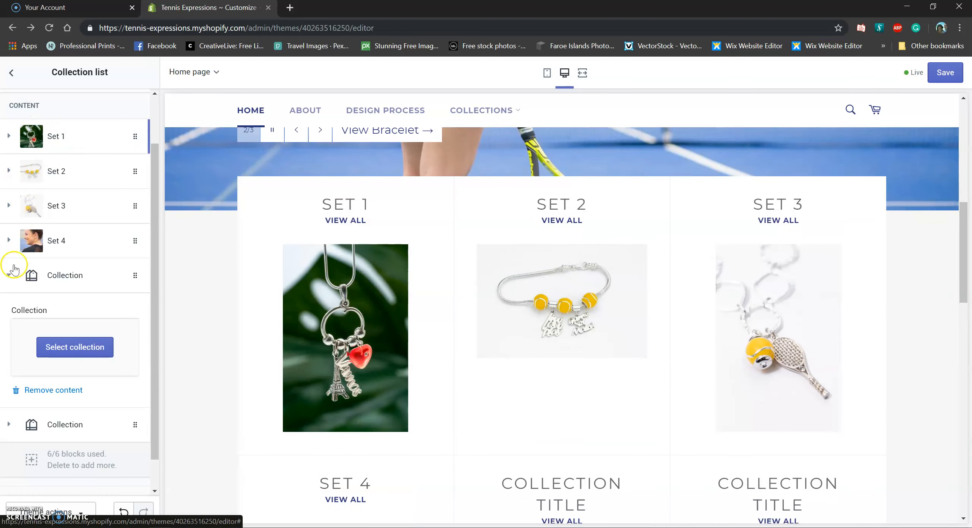
{"action": "scroll", "coordinate": [30, 300], "scroll_direction": "down", "scroll_amount": 1}
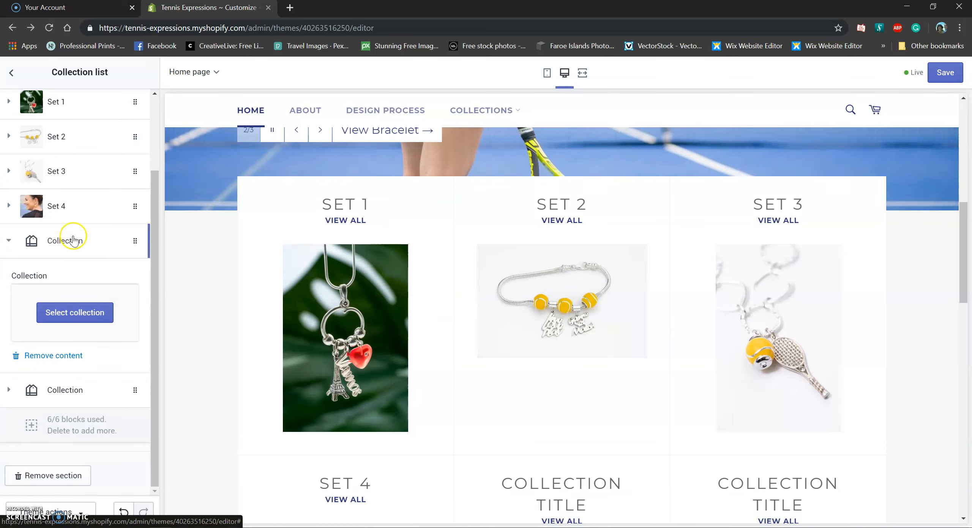
{"action": "scroll", "coordinate": [294, 346], "scroll_direction": "down", "scroll_amount": 10}
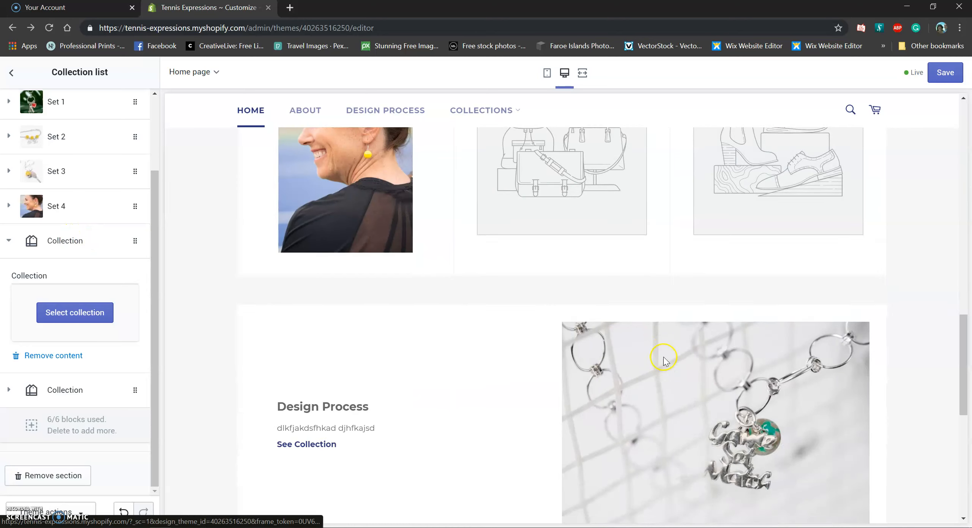
{"action": "scroll", "coordinate": [495, 360], "scroll_direction": "up", "scroll_amount": 5}
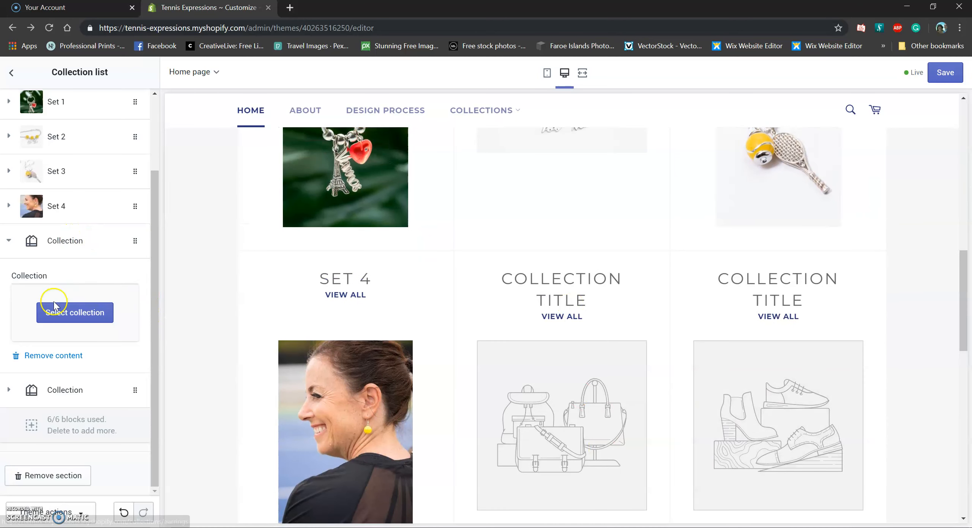
Assign the BYOB, Build Your Own Bracelet collection to the first empty block
{"action": "left_click", "coordinate": [56, 310]}
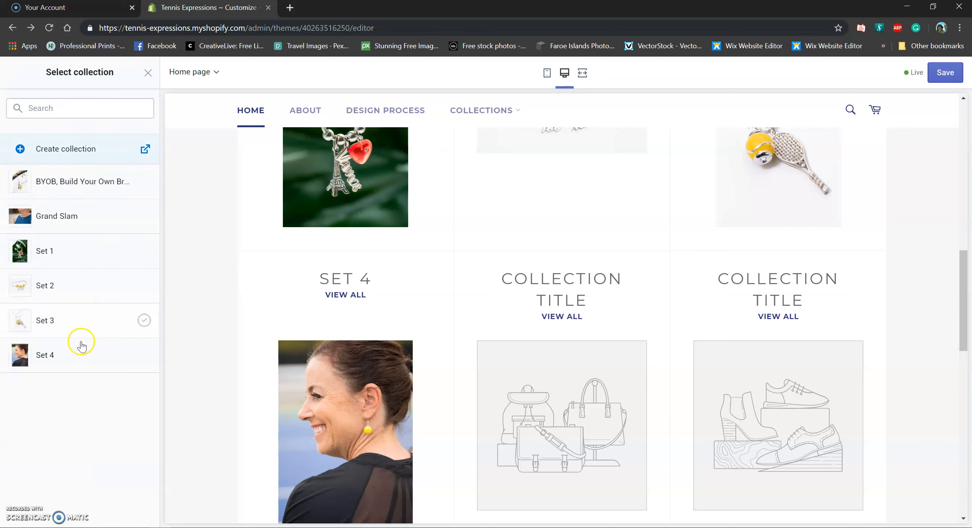
{"action": "left_click", "coordinate": [75, 215]}
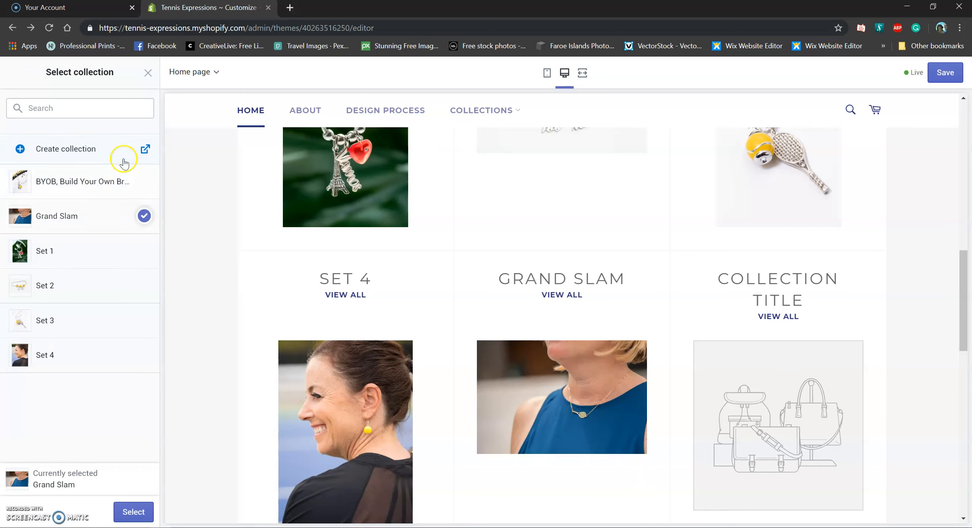
{"action": "left_click", "coordinate": [87, 183]}
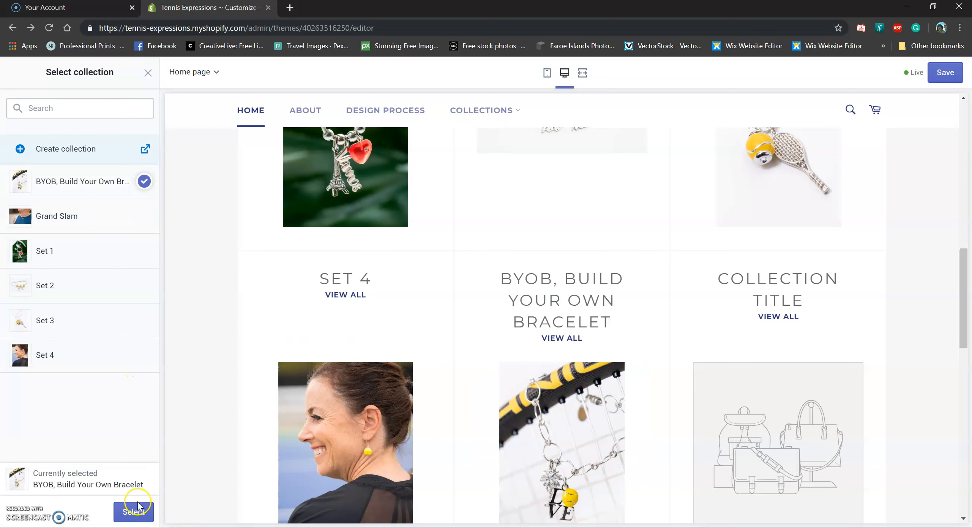
{"action": "left_click", "coordinate": [133, 512]}
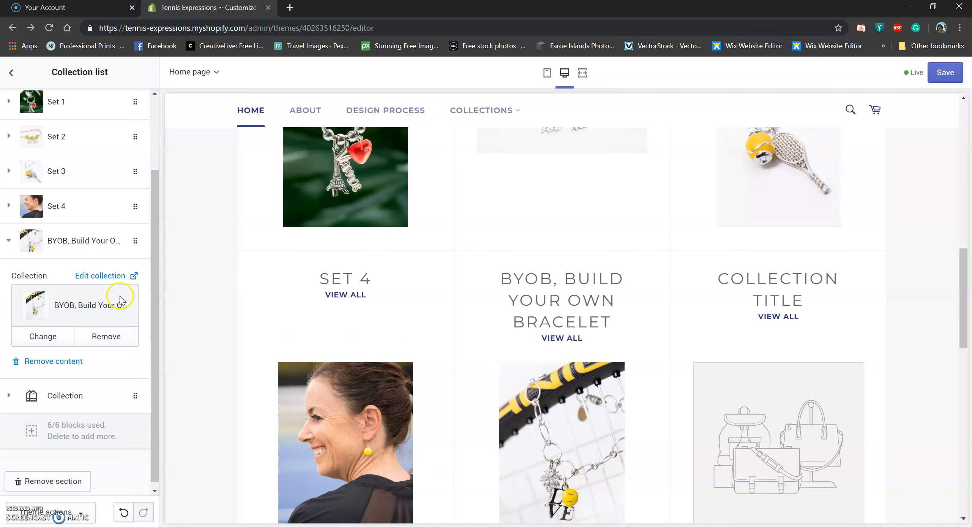
{"action": "scroll", "coordinate": [120, 300], "scroll_direction": "up", "scroll_amount": 2}
{"action": "left_click", "coordinate": [7, 303]}
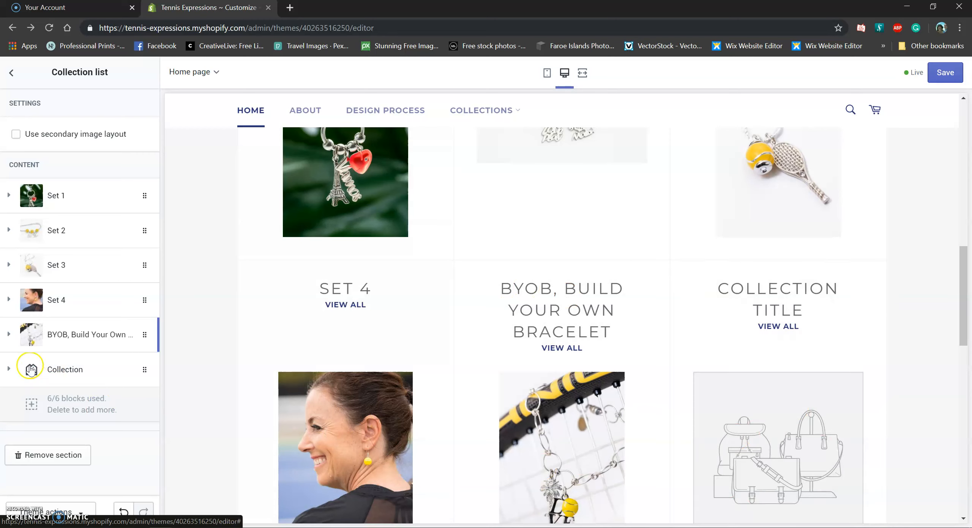
Remove the remaining empty Collection block
{"action": "left_click", "coordinate": [12, 370]}
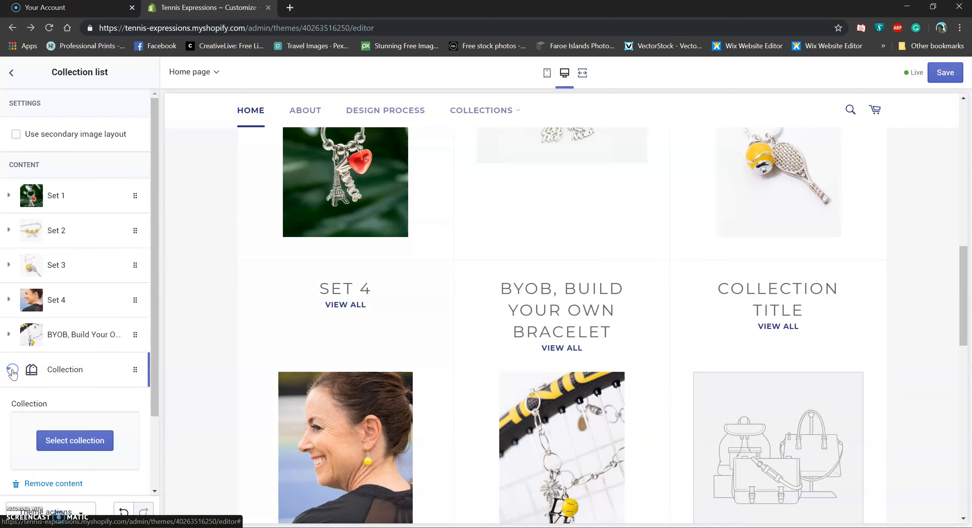
{"action": "scroll", "coordinate": [16, 402], "scroll_direction": "down", "scroll_amount": 2}
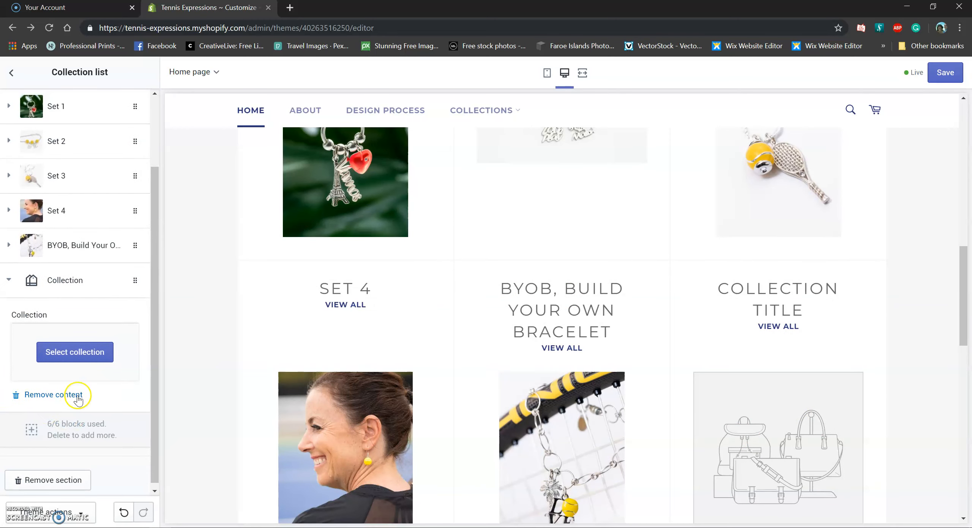
{"action": "left_click", "coordinate": [78, 395]}
{"action": "scroll", "coordinate": [641, 428], "scroll_direction": "up", "scroll_amount": 4}
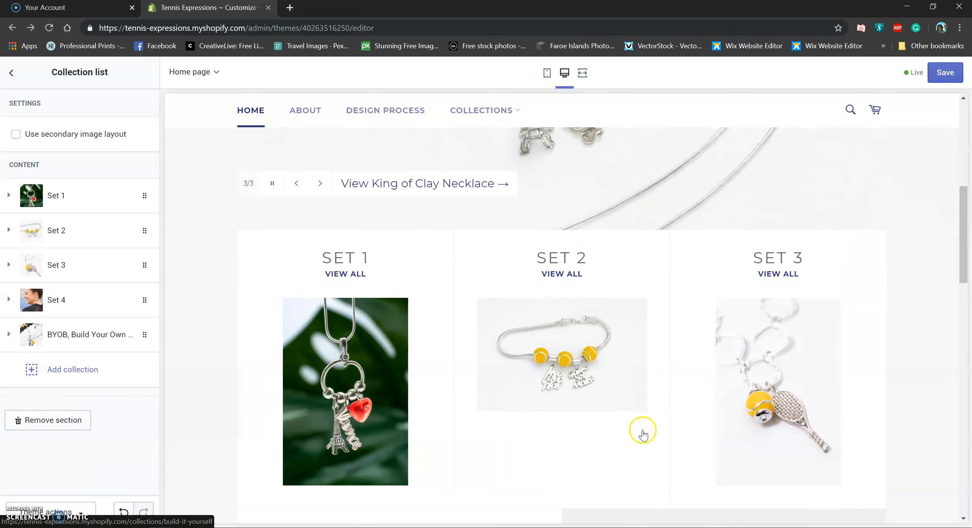
Drag the BYOB block to the top of the list, then back below Set 4
{"action": "scroll", "coordinate": [641, 431], "scroll_direction": "down", "scroll_amount": 10}
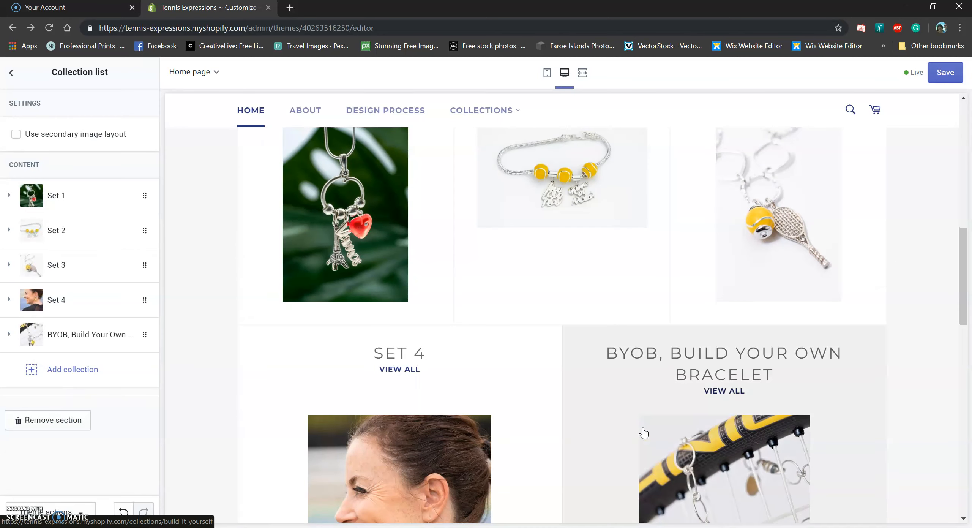
{"action": "scroll", "coordinate": [637, 437], "scroll_direction": "up", "scroll_amount": 5}
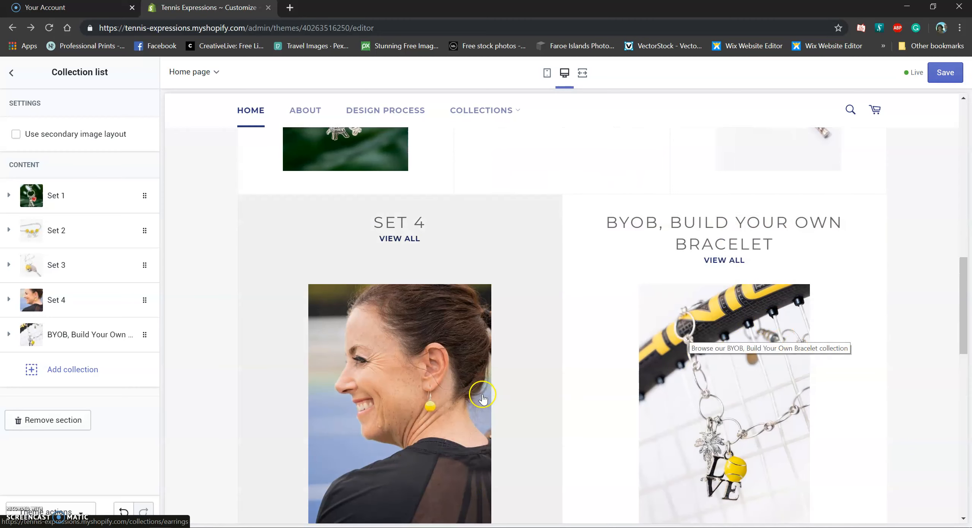
{"action": "scroll", "coordinate": [483, 397], "scroll_direction": "up", "scroll_amount": 2}
{"action": "scroll", "coordinate": [482, 397], "scroll_direction": "up", "scroll_amount": 8}
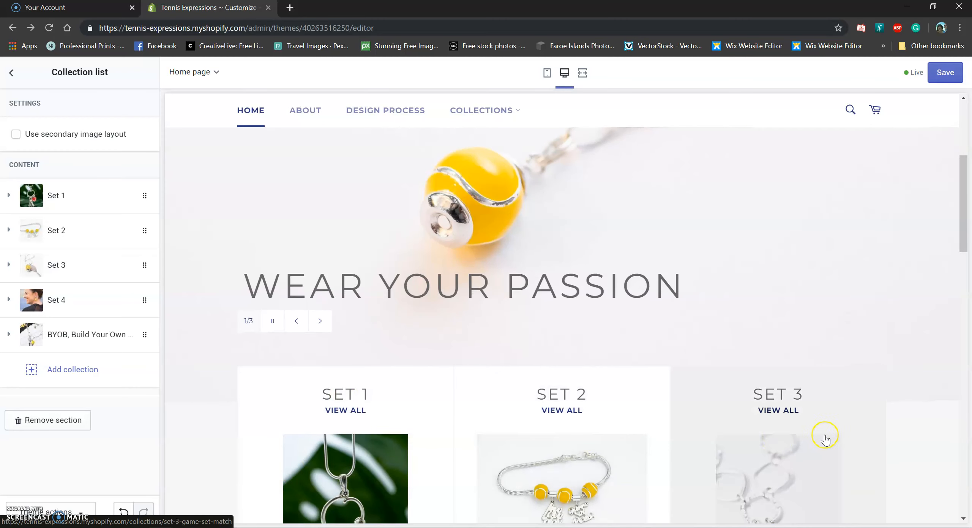
{"action": "scroll", "coordinate": [822, 441], "scroll_direction": "down", "scroll_amount": 4}
{"action": "scroll", "coordinate": [440, 458], "scroll_direction": "down", "scroll_amount": 6}
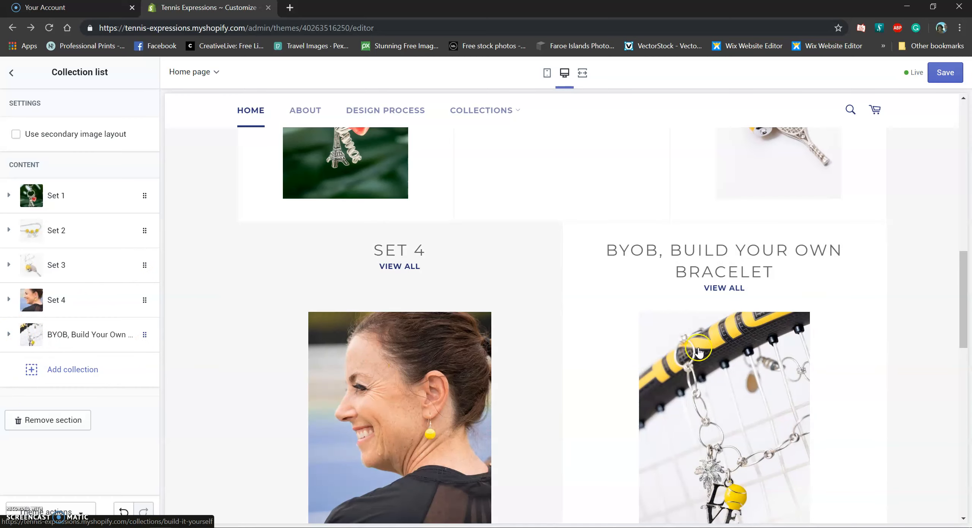
{"action": "scroll", "coordinate": [523, 330], "scroll_direction": "up", "scroll_amount": 10}
{"action": "scroll", "coordinate": [366, 342], "scroll_direction": "down", "scroll_amount": 10}
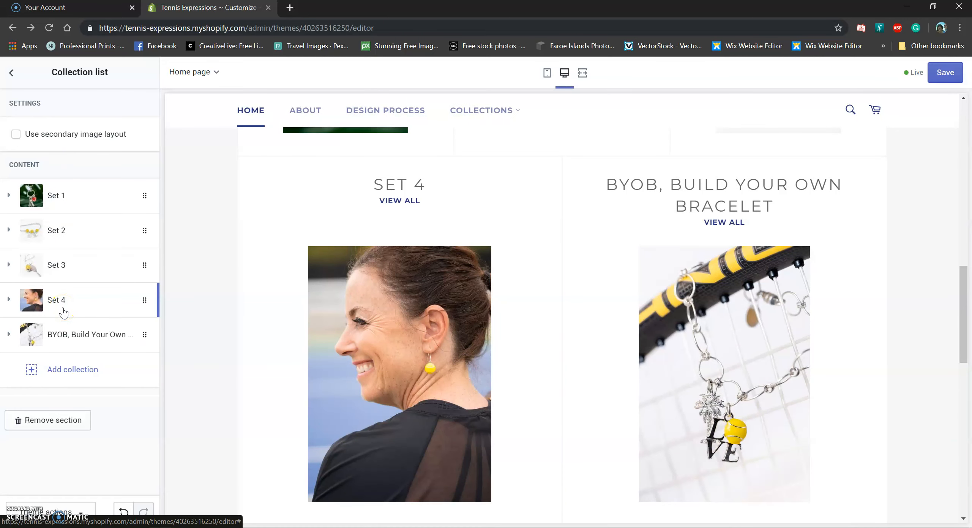
{"action": "left_click_drag", "start_coordinate": [152, 300], "coordinate": [148, 194]}
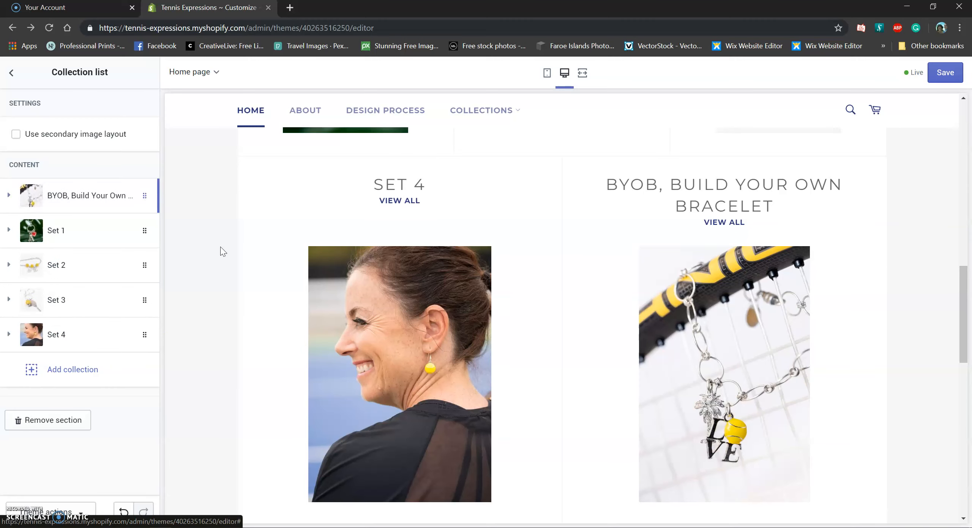
{"action": "scroll", "coordinate": [396, 374], "scroll_direction": "up", "scroll_amount": 3}
{"action": "scroll", "coordinate": [397, 374], "scroll_direction": "down", "scroll_amount": 2}
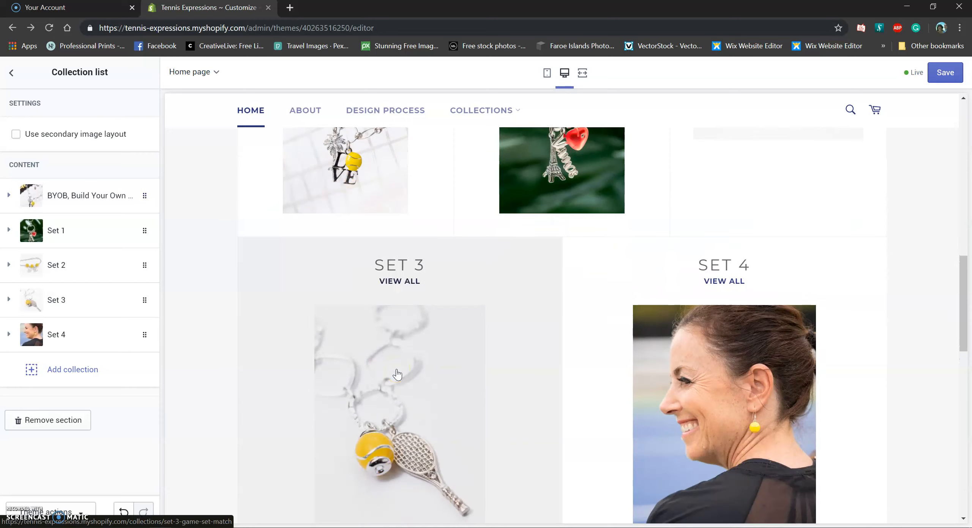
{"action": "scroll", "coordinate": [397, 374], "scroll_direction": "up", "scroll_amount": 4}
{"action": "left_click_drag", "start_coordinate": [148, 194], "coordinate": [109, 338]}
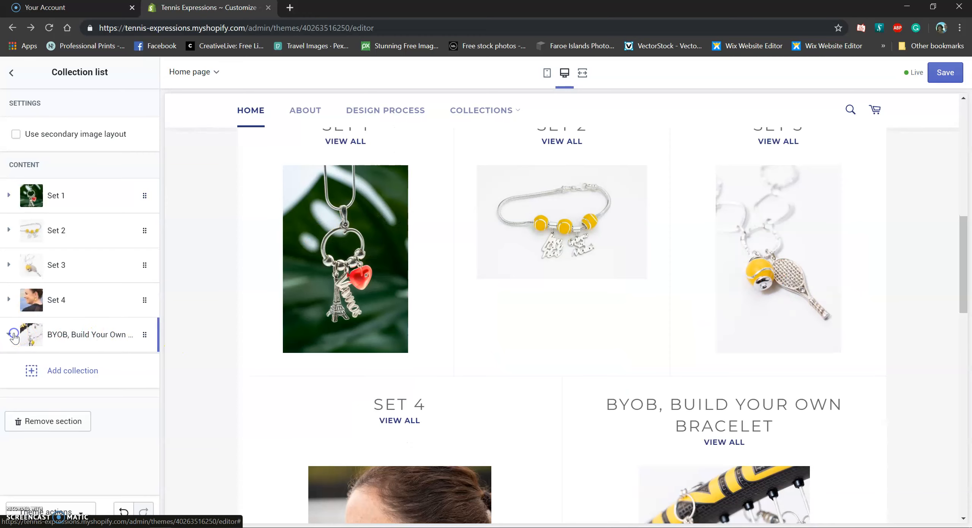
Delete the BYOB block so only Set 1–4 remain, then return to sections
{"action": "left_click", "coordinate": [15, 338]}
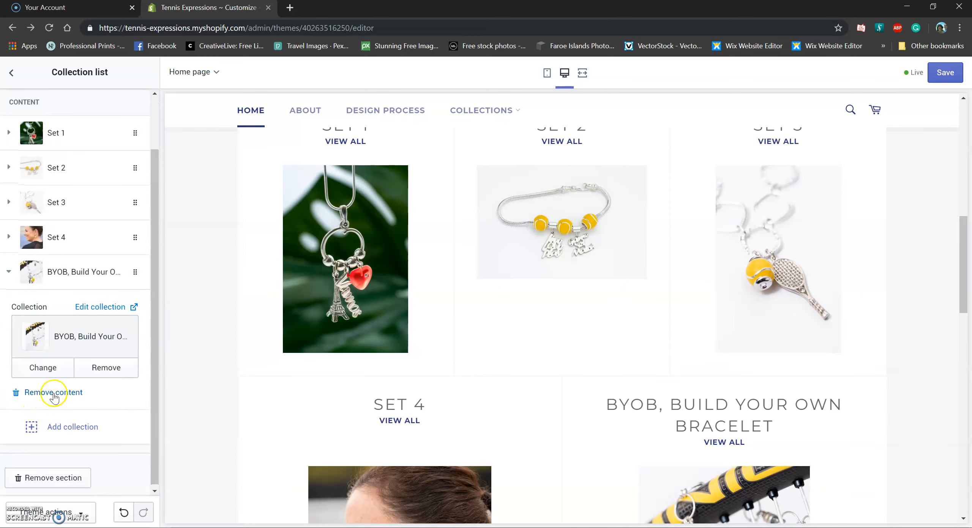
{"action": "left_click", "coordinate": [56, 392]}
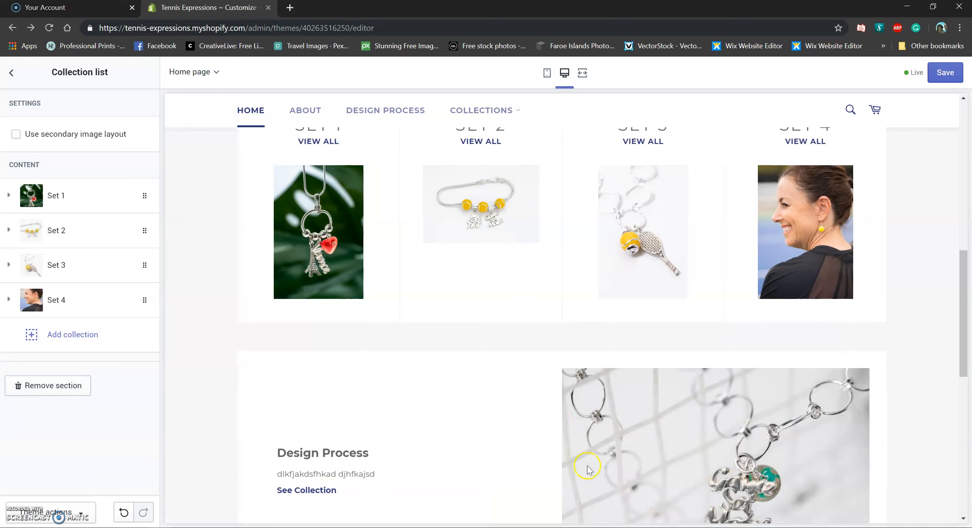
{"action": "scroll", "coordinate": [598, 457], "scroll_direction": "up", "scroll_amount": 3}
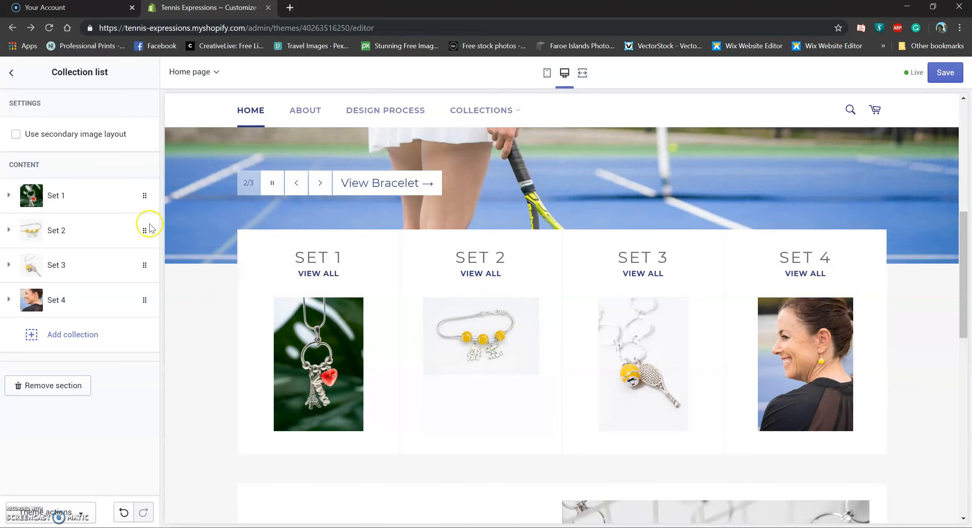
{"action": "left_click", "coordinate": [13, 75]}
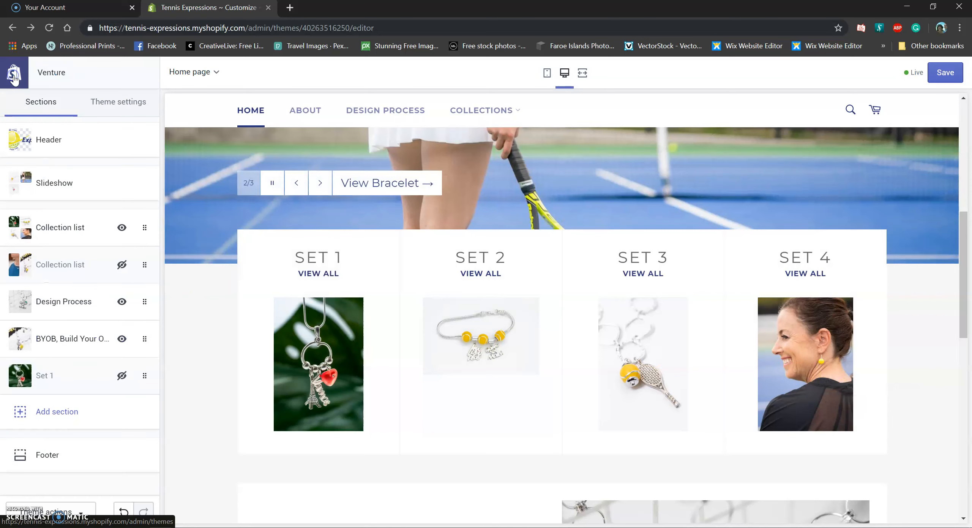
Unhide the Grand Slam and BYOB collection list and open its settings
{"action": "left_click", "coordinate": [126, 270]}
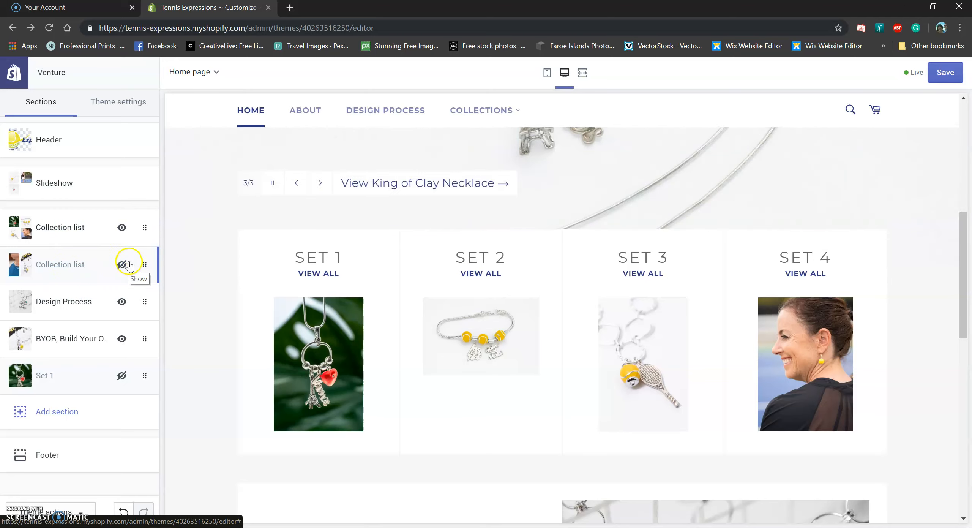
{"action": "left_click", "coordinate": [125, 265]}
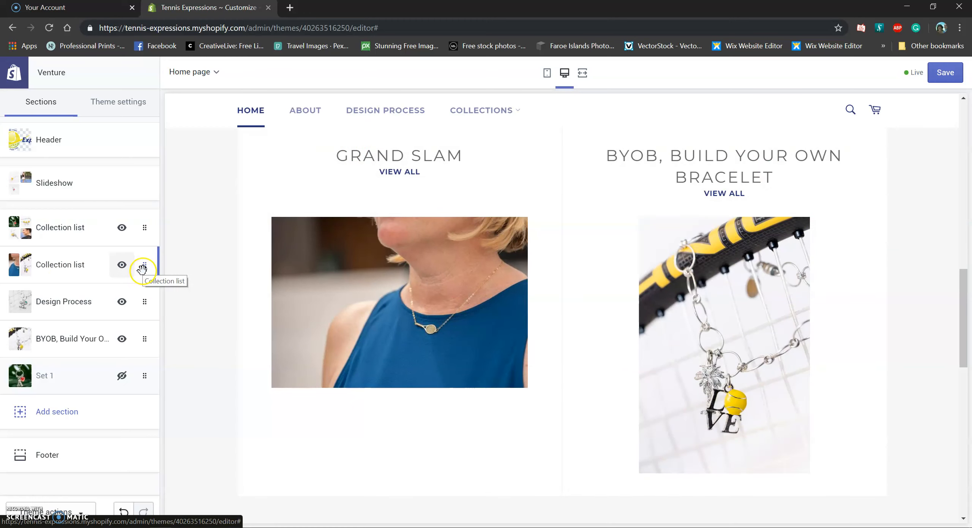
{"action": "left_click", "coordinate": [84, 270]}
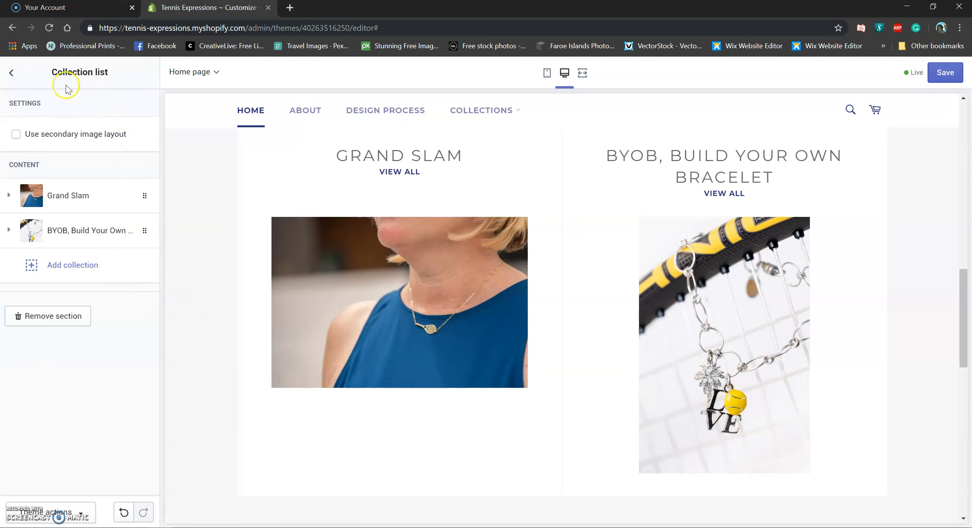
Remove the BYOB block from the Grand Slam collection list
{"action": "left_click", "coordinate": [146, 230]}
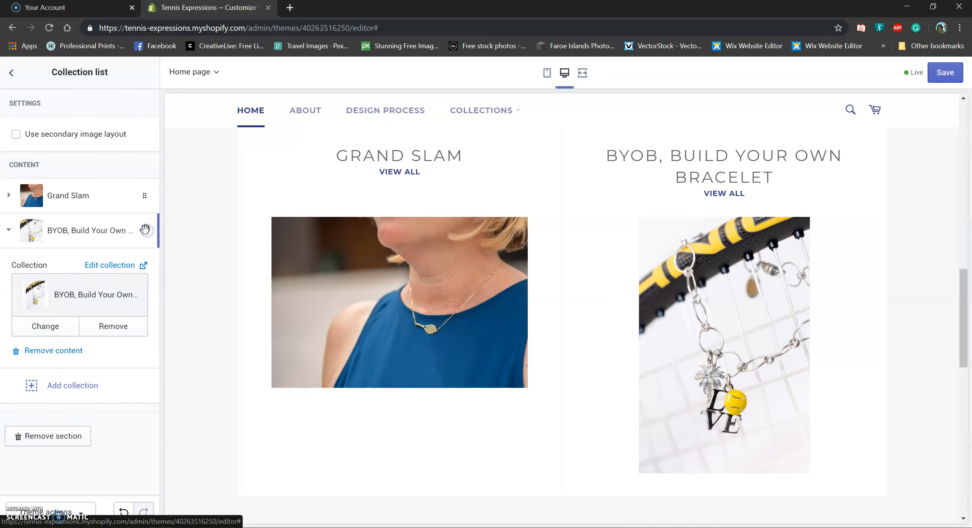
{"action": "left_click", "coordinate": [57, 348]}
{"action": "scroll", "coordinate": [605, 419], "scroll_direction": "up", "scroll_amount": 3}
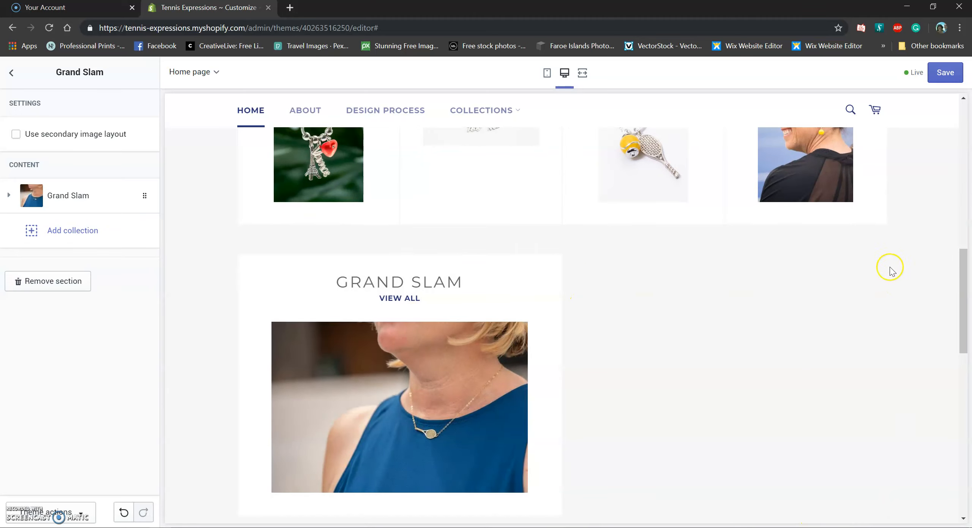
{"action": "scroll", "coordinate": [604, 380], "scroll_direction": "up", "scroll_amount": 2}
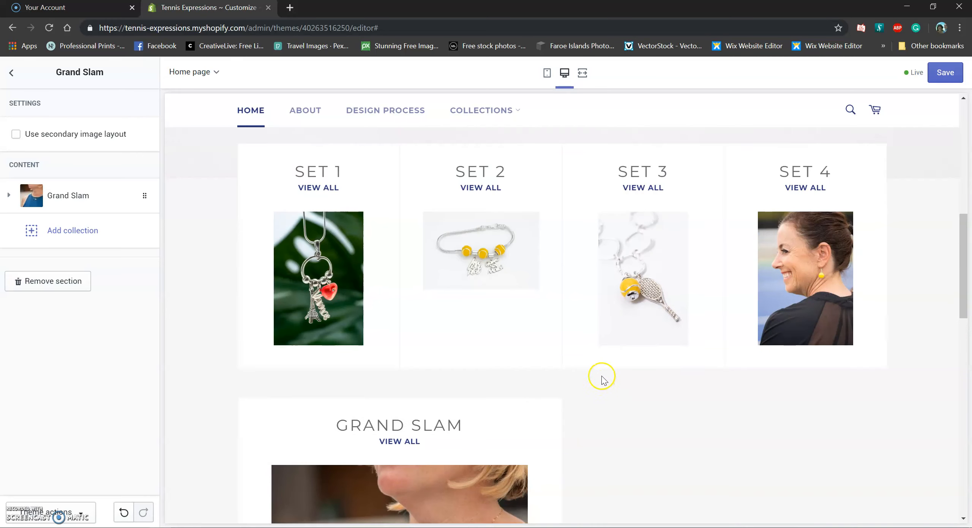
Add a new empty Collection block beside Grand Slam
{"action": "left_click", "coordinate": [33, 229]}
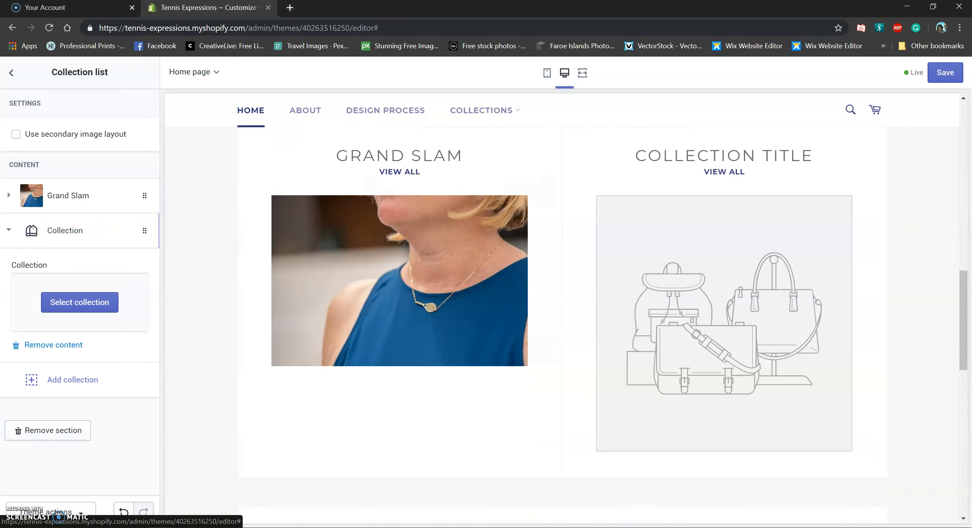
{"action": "scroll", "coordinate": [517, 383], "scroll_direction": "up", "scroll_amount": 8}
{"action": "scroll", "coordinate": [519, 385], "scroll_direction": "up", "scroll_amount": 2}
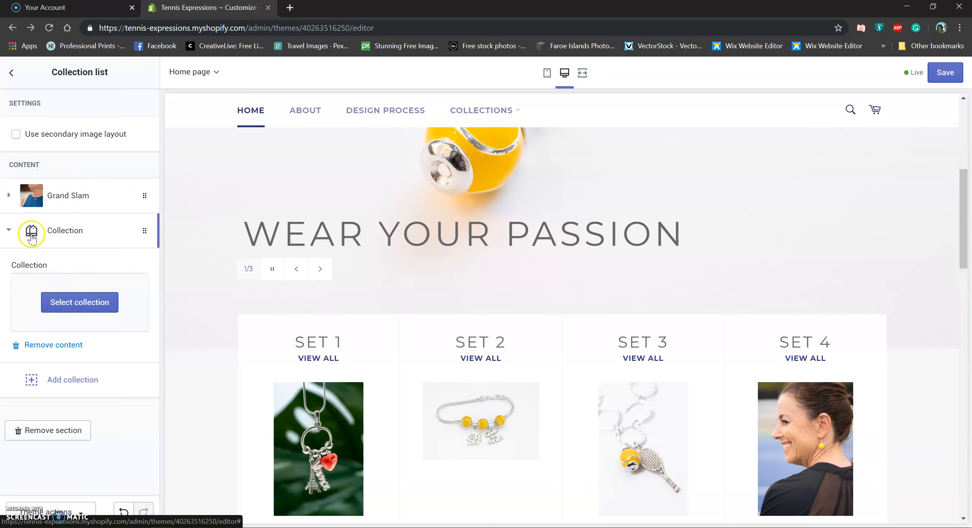
{"action": "scroll", "coordinate": [560, 352], "scroll_direction": "down", "scroll_amount": 7}
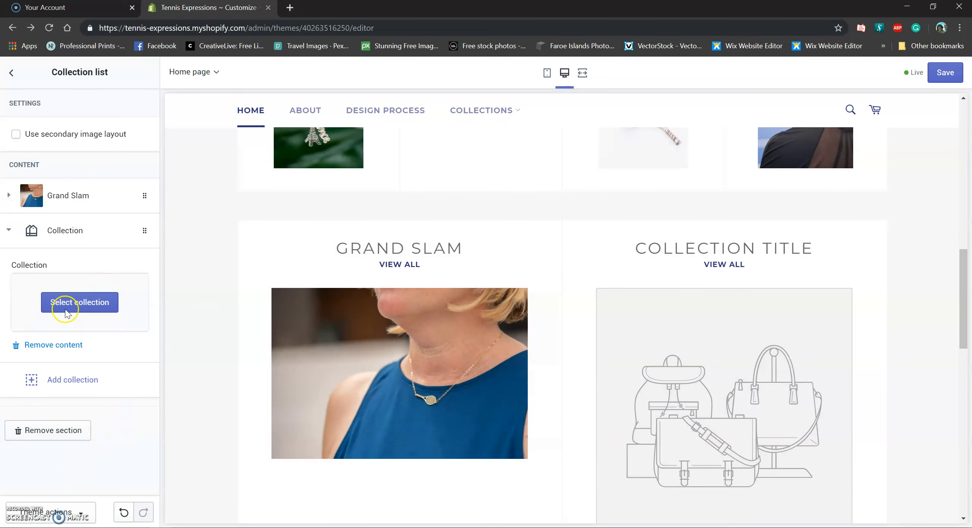
Back in the sections list, move the Sets collection list below Design Process and back
{"action": "left_click", "coordinate": [17, 74]}
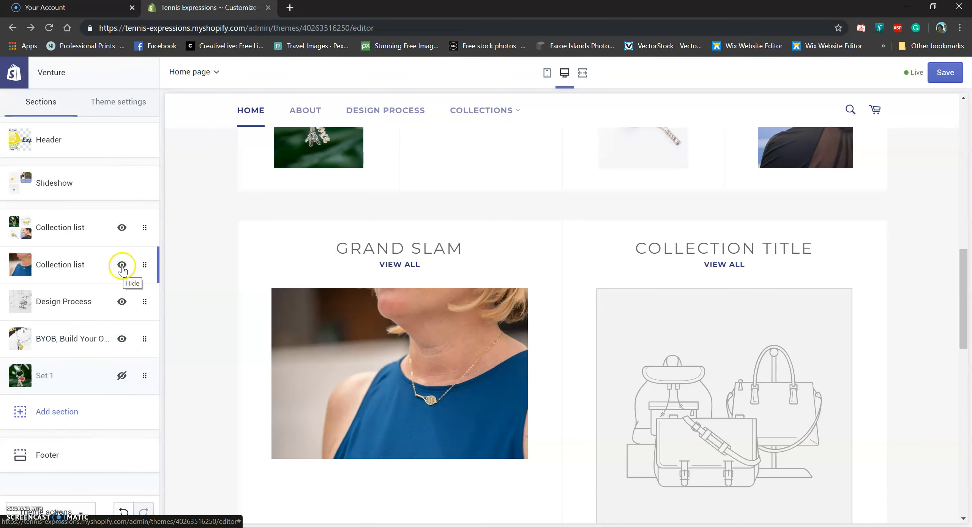
{"action": "scroll", "coordinate": [742, 407], "scroll_direction": "up", "scroll_amount": 6}
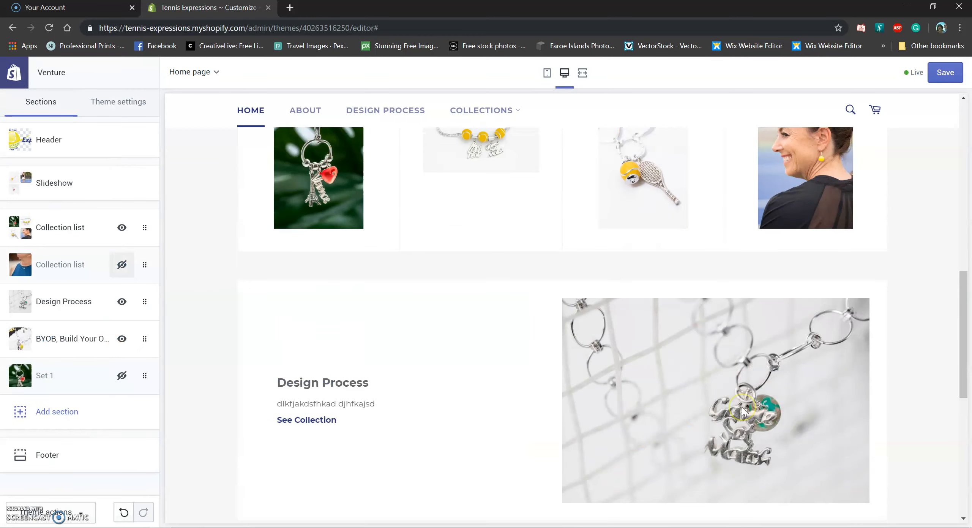
{"action": "scroll", "coordinate": [741, 409], "scroll_direction": "down", "scroll_amount": 2}
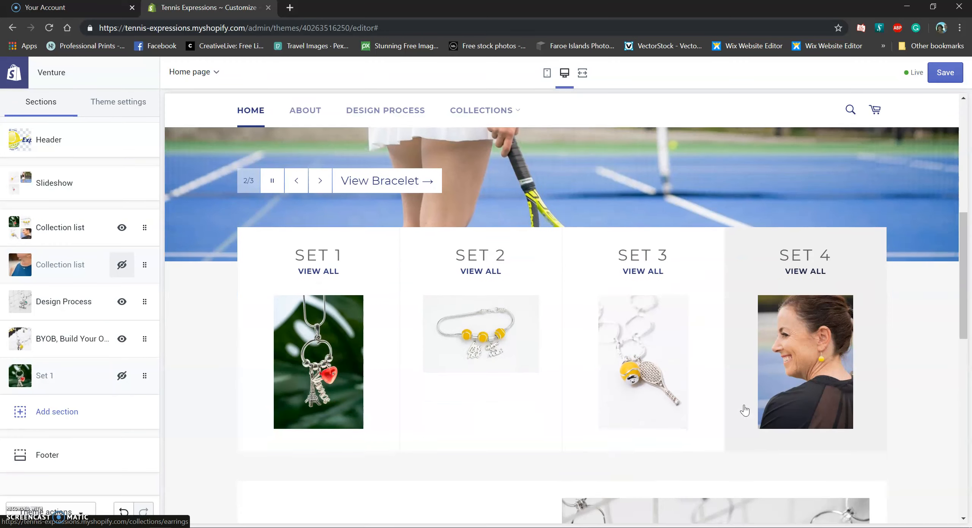
{"action": "left_click", "coordinate": [938, 361]}
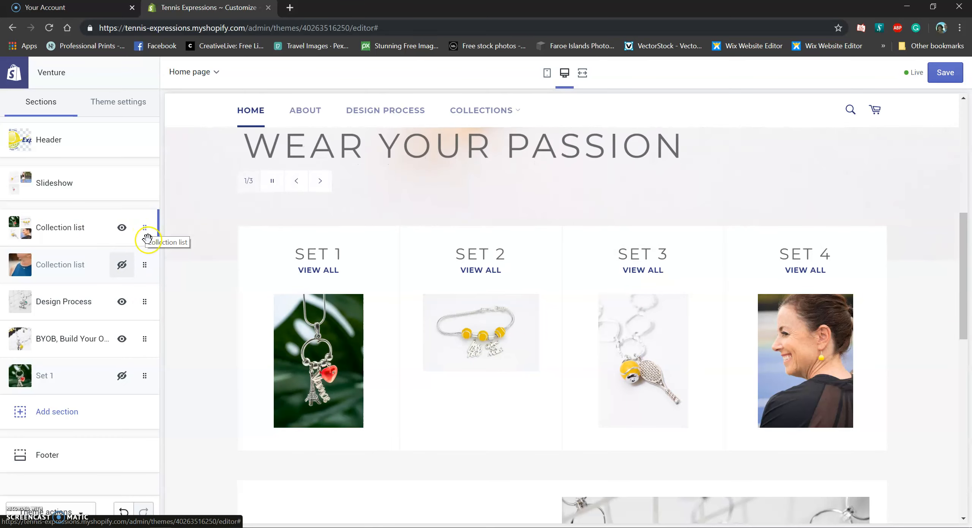
{"action": "left_click_drag", "start_coordinate": [143, 228], "coordinate": [181, 190]}
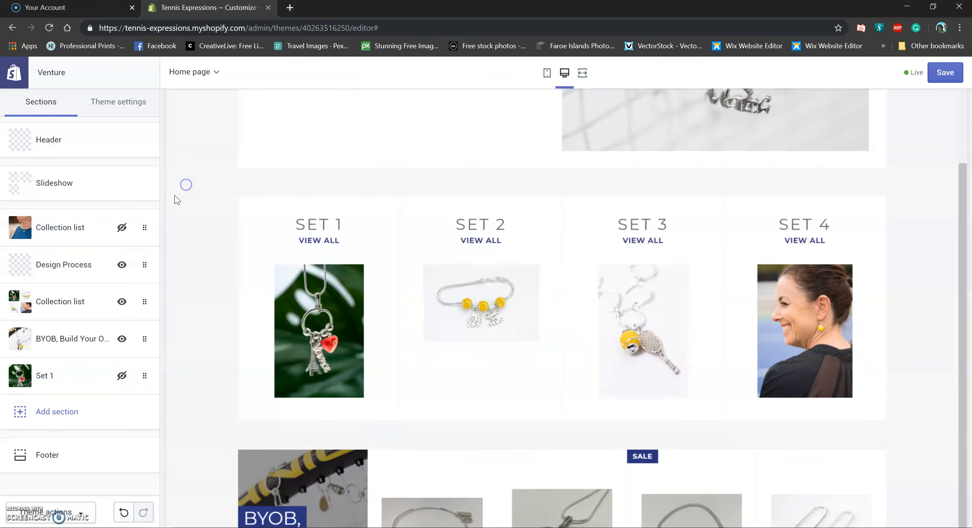
{"action": "left_click", "coordinate": [121, 227]}
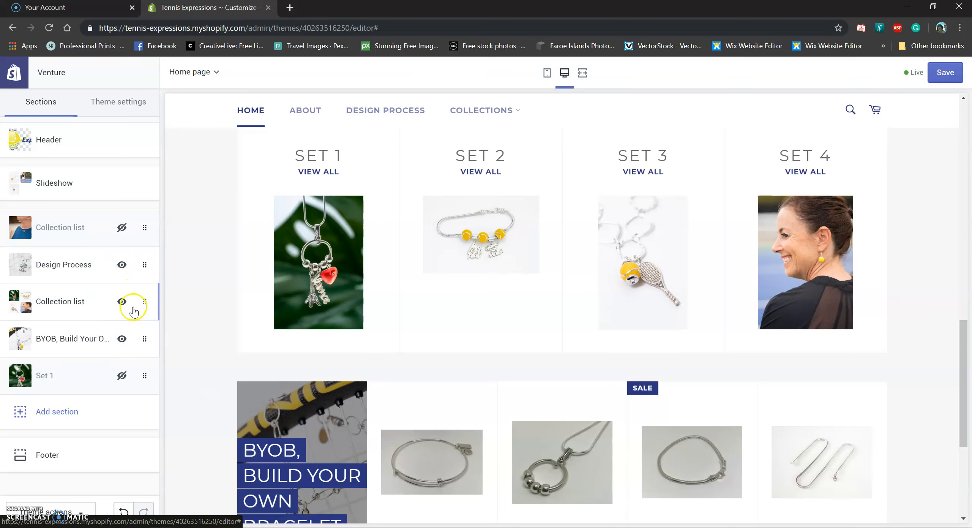
{"action": "left_click_drag", "start_coordinate": [143, 262], "coordinate": [151, 224]}
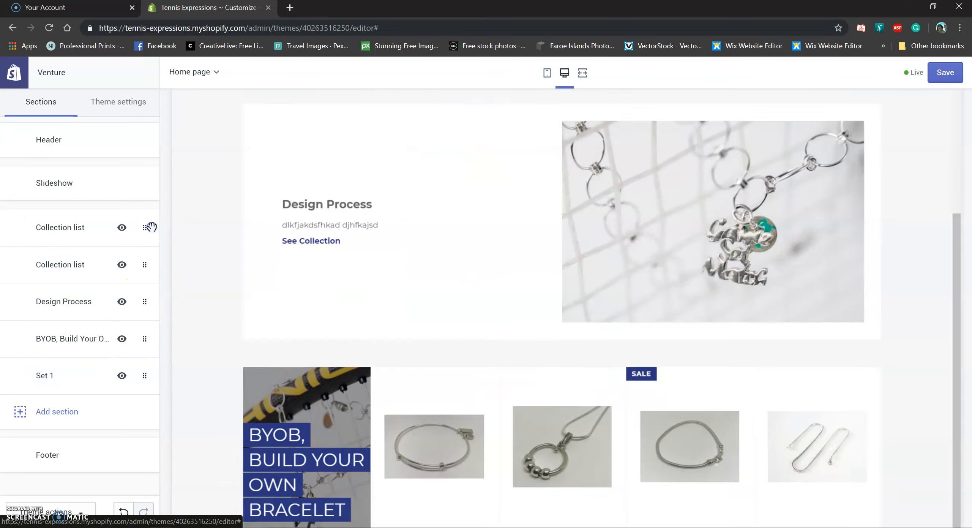
Unhide the Grand Slam collection list on the home page
{"action": "scroll", "coordinate": [609, 335], "scroll_direction": "up", "scroll_amount": 9}
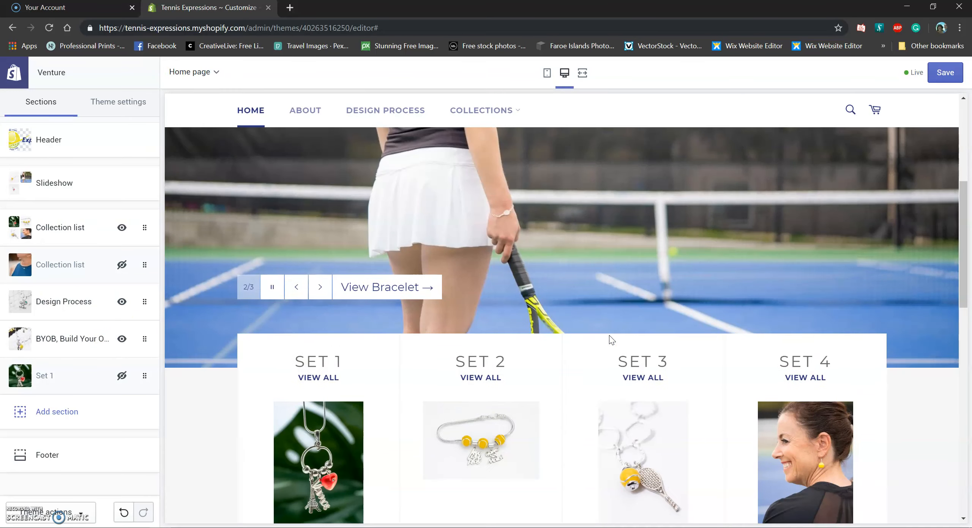
{"action": "scroll", "coordinate": [521, 263], "scroll_direction": "up", "scroll_amount": 3}
{"action": "scroll", "coordinate": [427, 265], "scroll_direction": "down", "scroll_amount": 1}
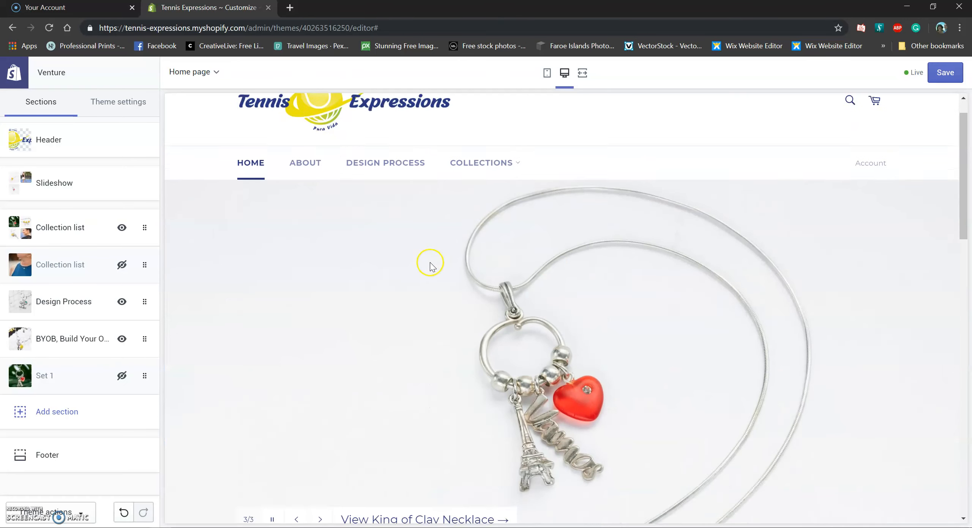
{"action": "scroll", "coordinate": [484, 330], "scroll_direction": "down", "scroll_amount": 8}
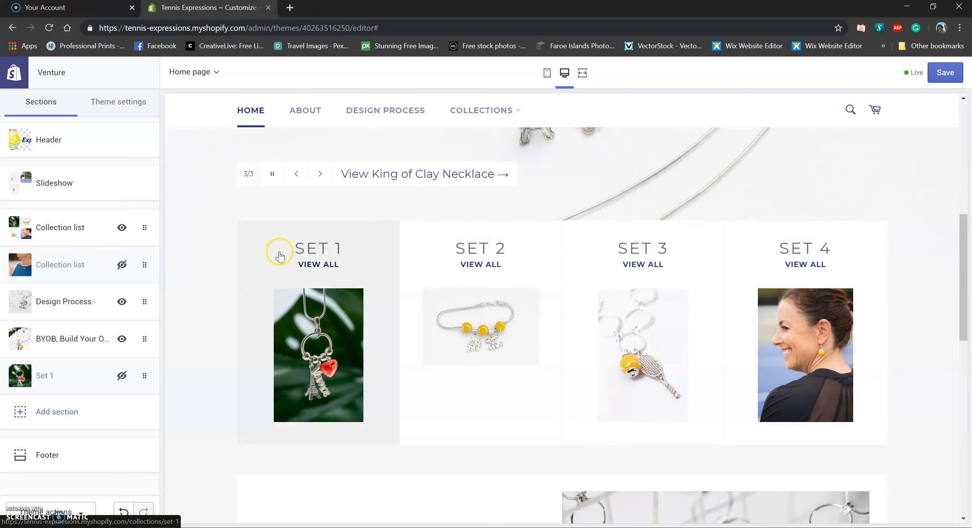
{"action": "scroll", "coordinate": [666, 310], "scroll_direction": "down", "scroll_amount": 6}
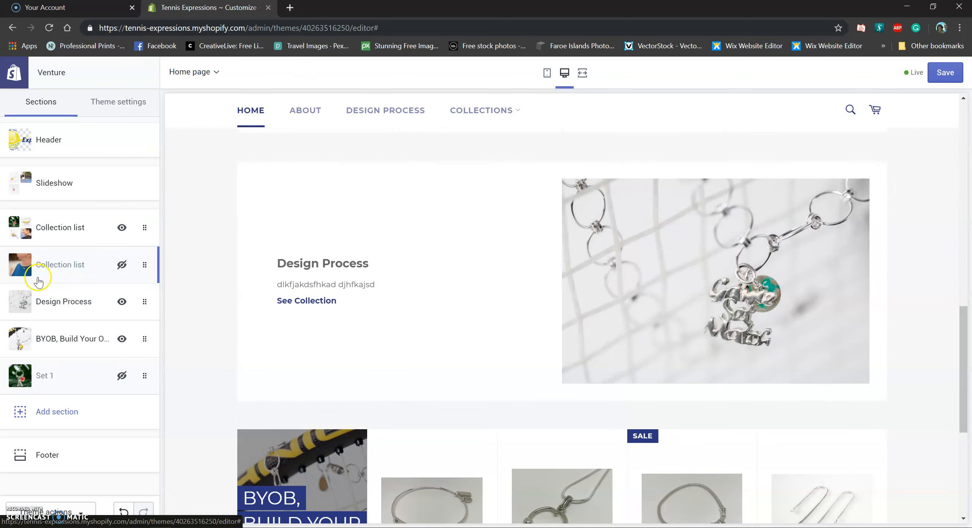
{"action": "left_click", "coordinate": [122, 268]}
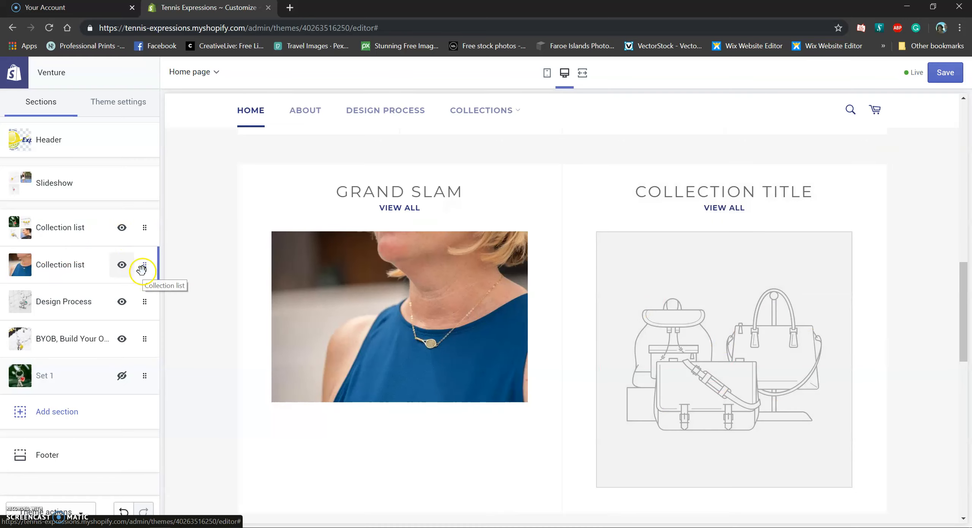
Fill the Grand Slam list's empty slot with BYOB, Build Your Own Bracelet, then return to sections
{"action": "left_click", "coordinate": [93, 266]}
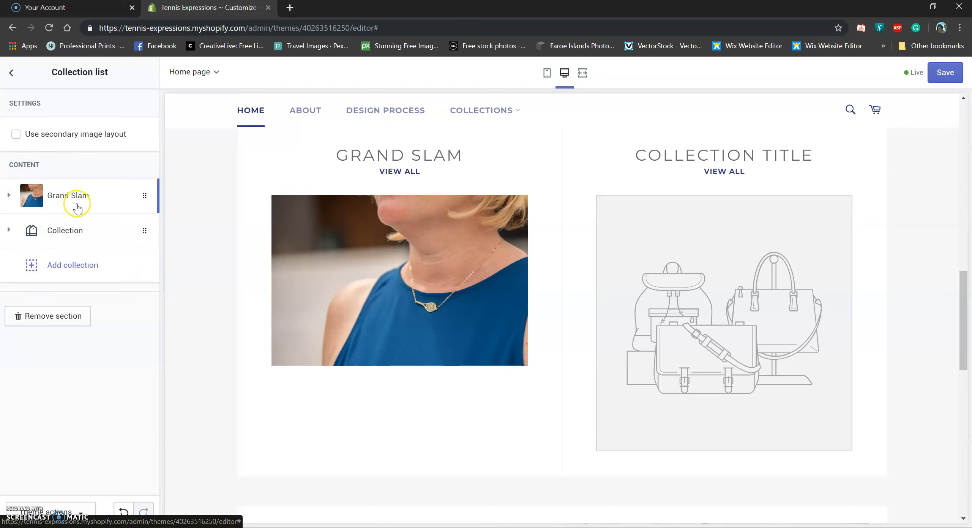
{"action": "left_click", "coordinate": [89, 240]}
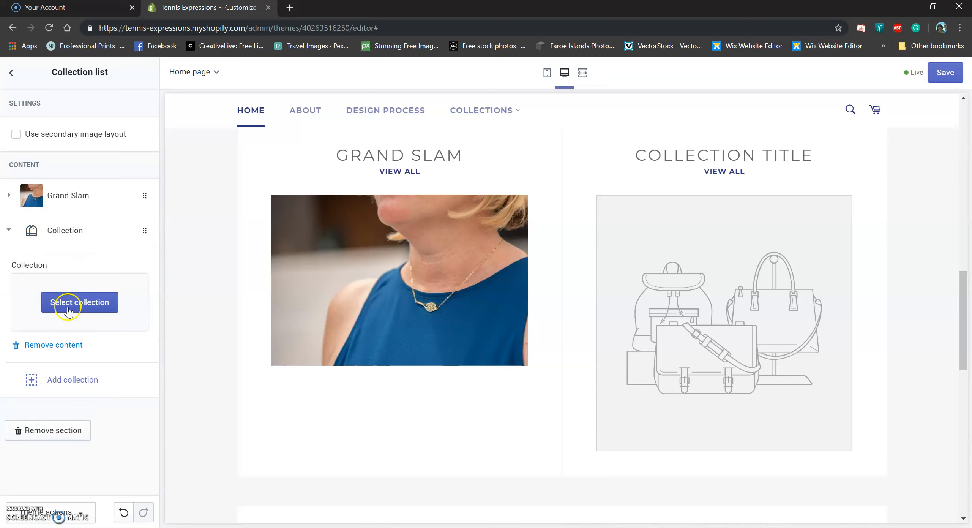
{"action": "left_click", "coordinate": [72, 307]}
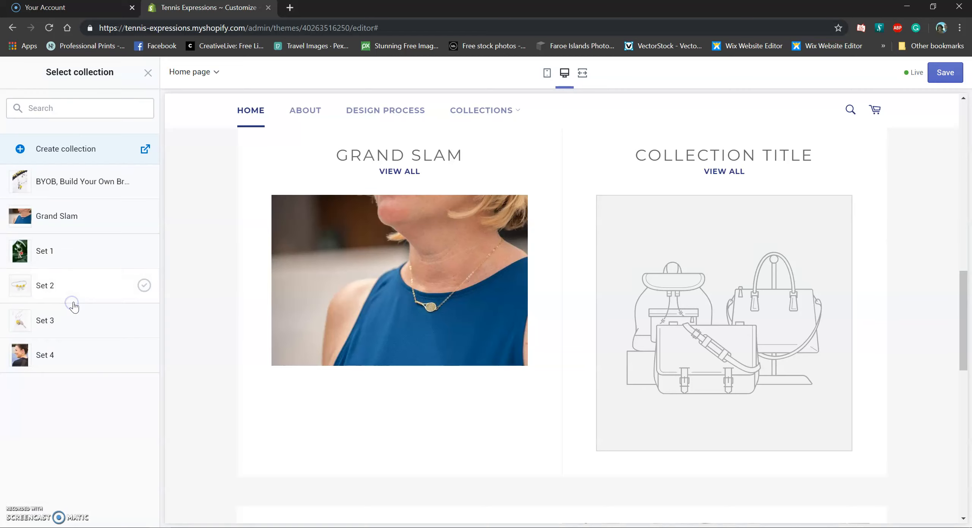
{"action": "left_click", "coordinate": [84, 155]}
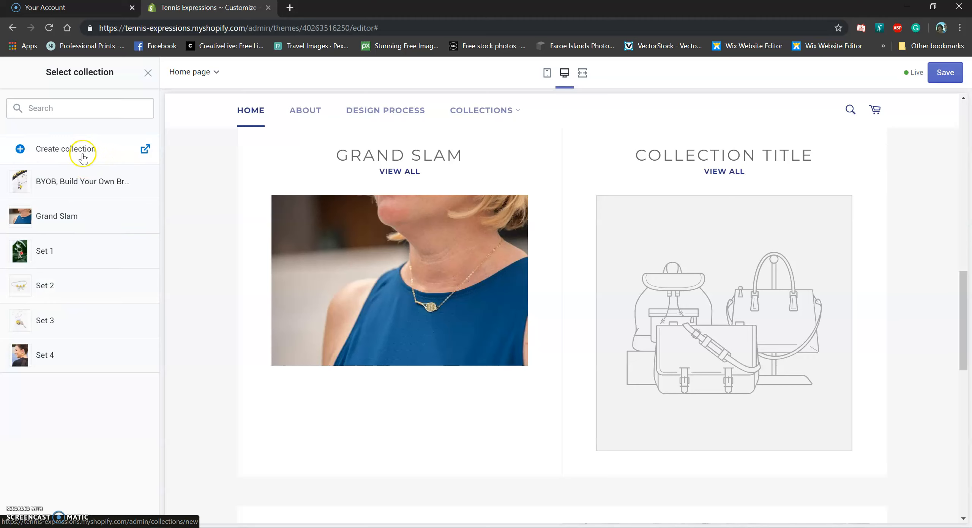
{"action": "left_click", "coordinate": [83, 187]}
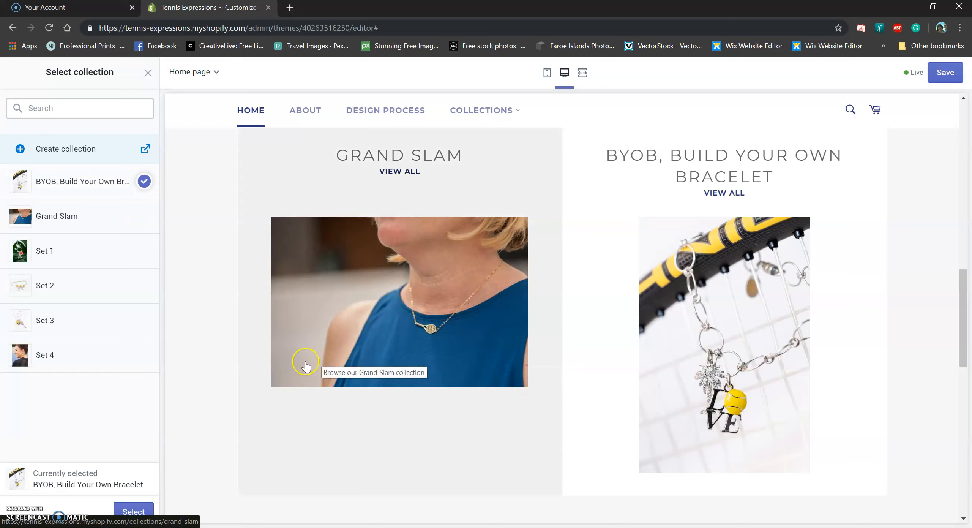
{"action": "left_click", "coordinate": [134, 513]}
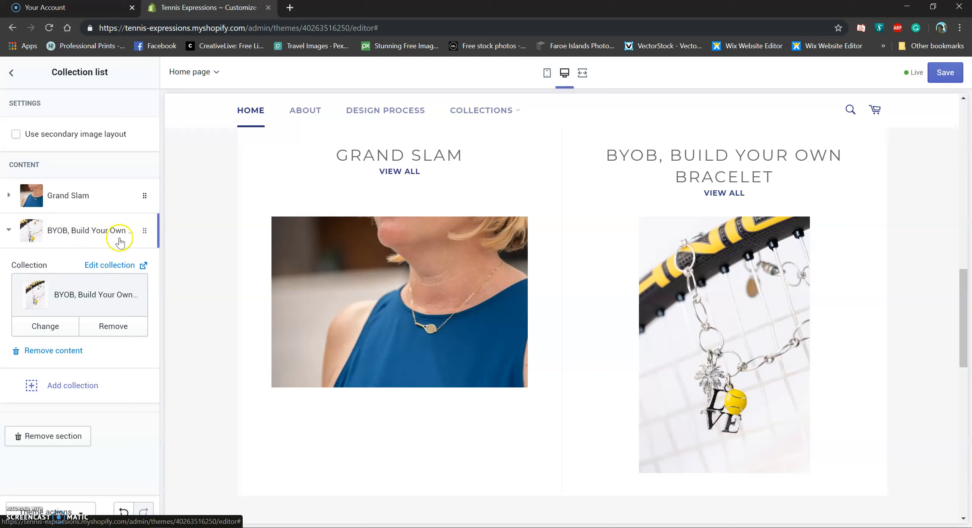
{"action": "left_click", "coordinate": [8, 230]}
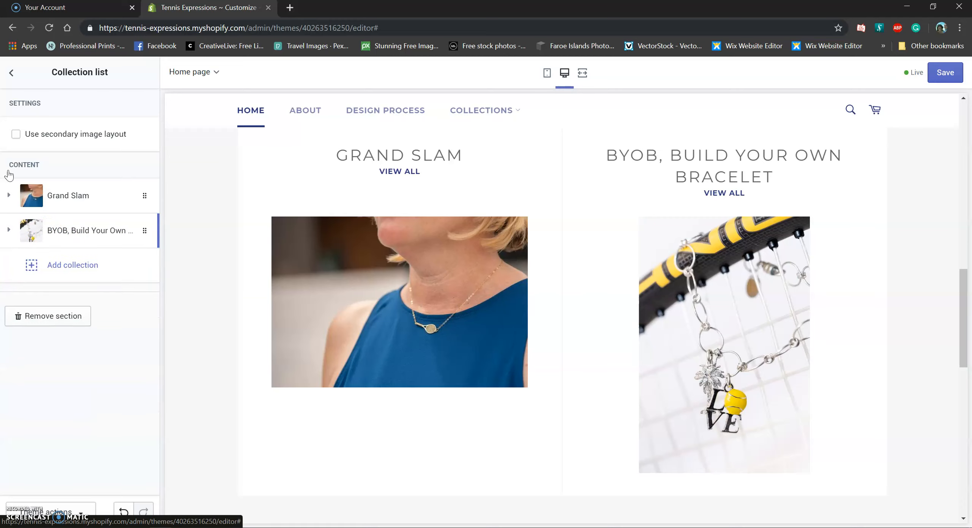
{"action": "left_click", "coordinate": [11, 75]}
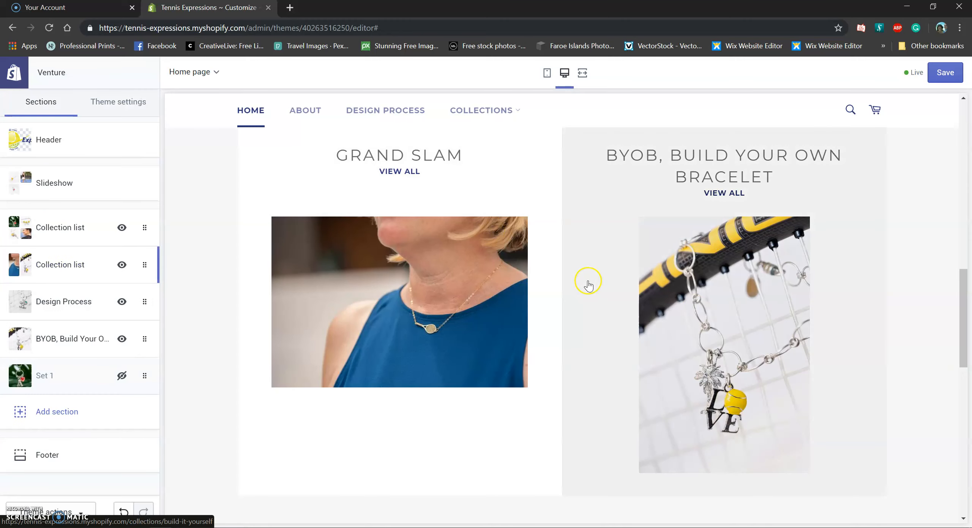
Scroll the preview past the BYOB product grid and open the Add section catalogue
{"action": "left_click_drag", "start_coordinate": [964, 302], "coordinate": [950, 434]}
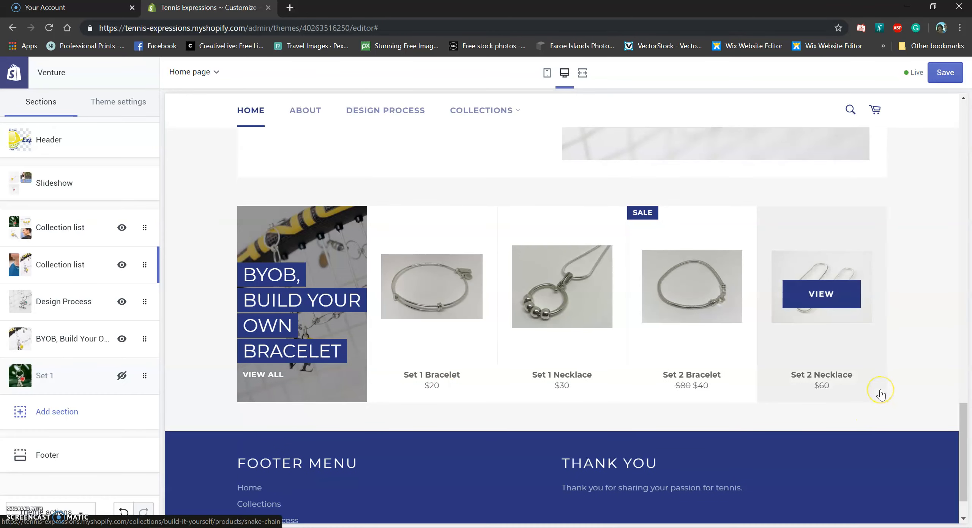
{"action": "scroll", "coordinate": [872, 357], "scroll_direction": "up", "scroll_amount": 3}
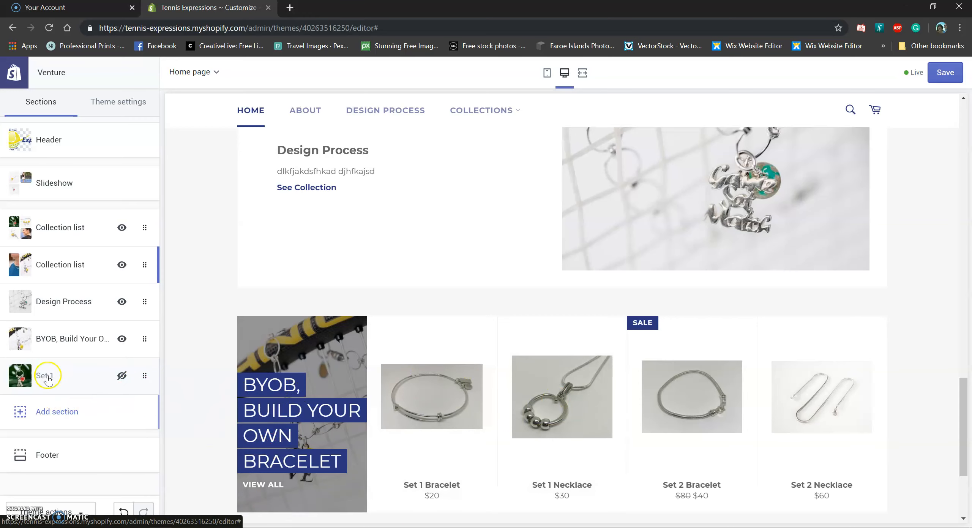
{"action": "left_click", "coordinate": [68, 414]}
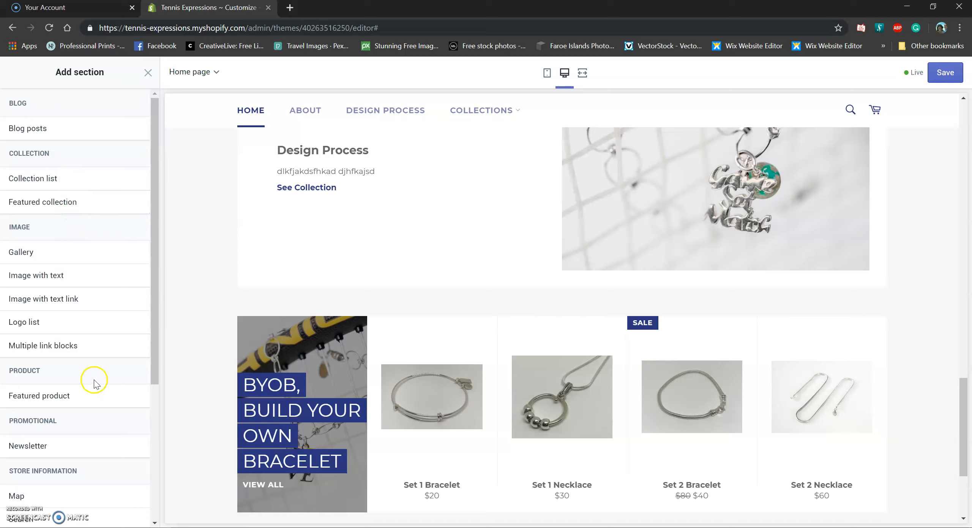
Browse the section types from Blog posts to Map, then close the catalogue without adding one
{"action": "scroll", "coordinate": [72, 379], "scroll_direction": "down", "scroll_amount": 5}
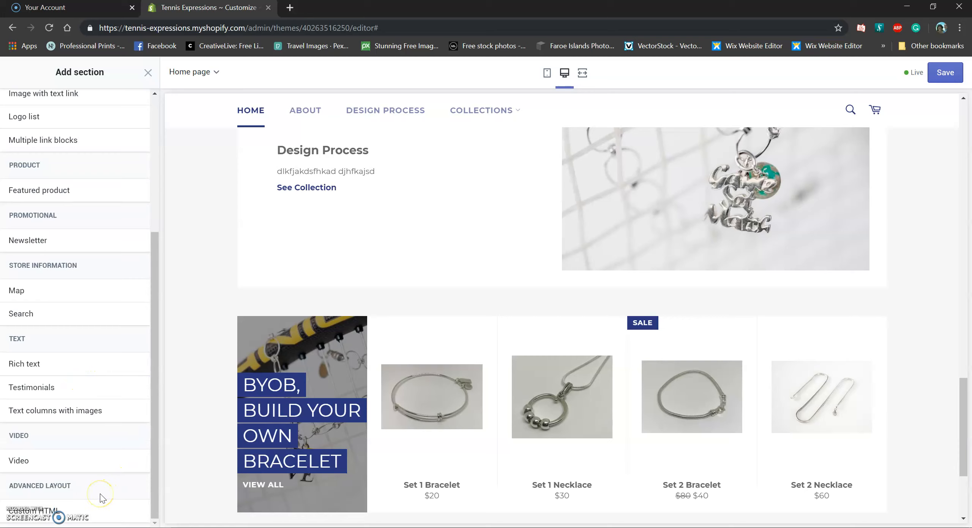
{"action": "scroll", "coordinate": [101, 497], "scroll_direction": "up", "scroll_amount": 5}
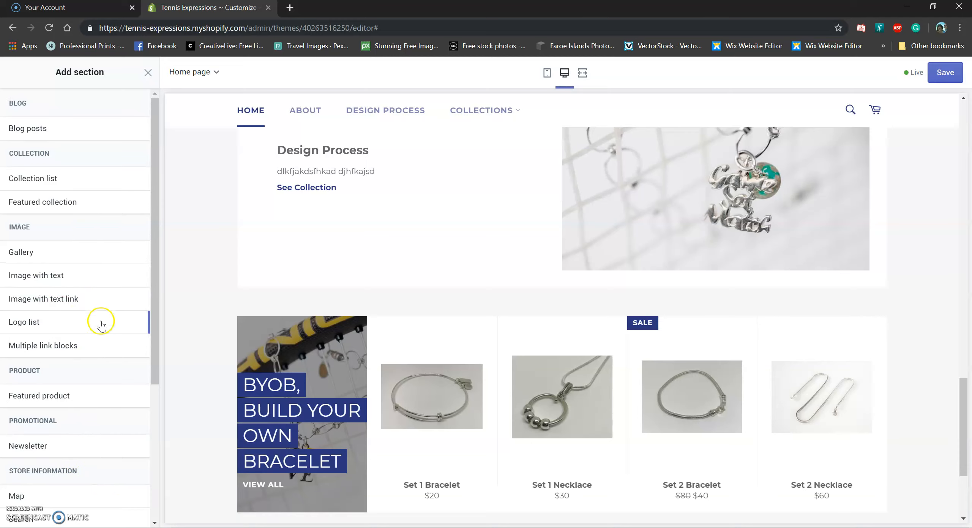
{"action": "scroll", "coordinate": [98, 291], "scroll_direction": "down", "scroll_amount": 1}
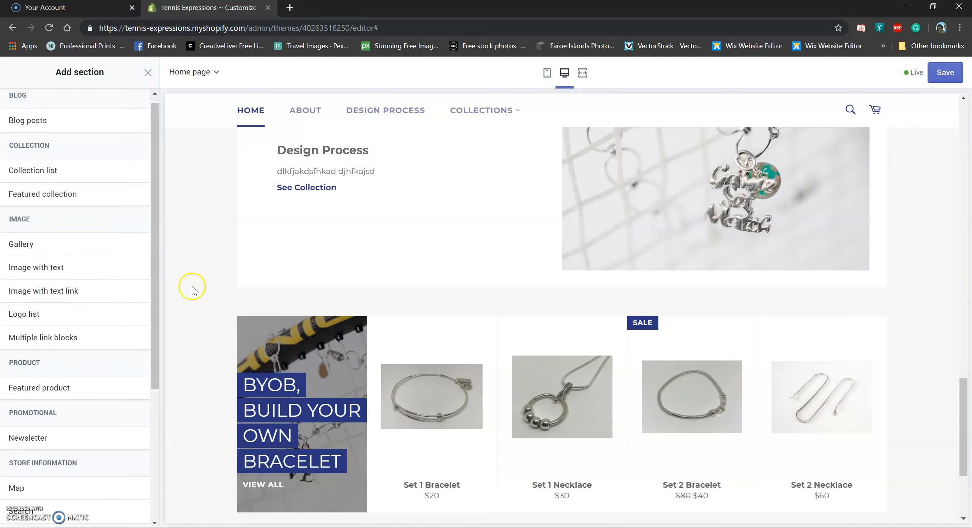
{"action": "left_click", "coordinate": [147, 73]}
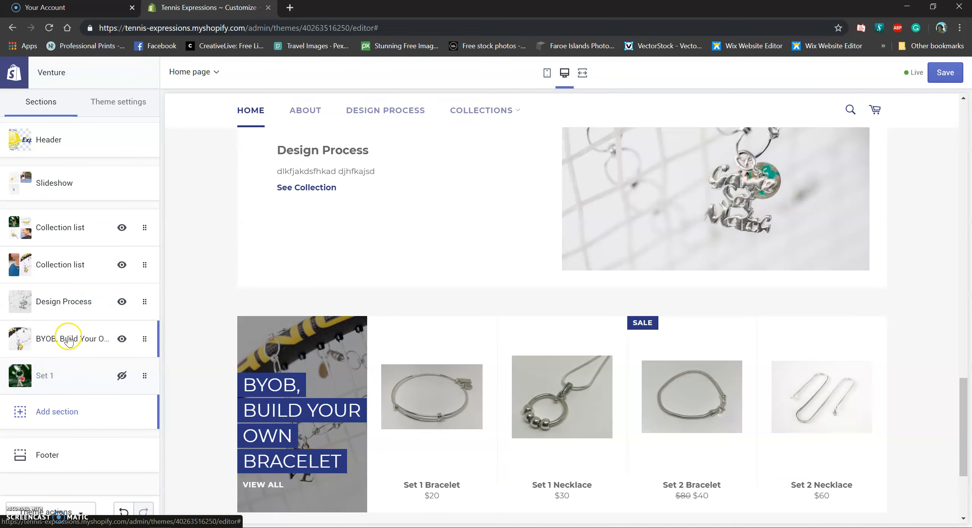
Open the BYOB featured collection section and view the BYOB collection in a new tab
{"action": "scroll", "coordinate": [391, 342], "scroll_direction": "down", "scroll_amount": 2}
{"action": "scroll", "coordinate": [391, 344], "scroll_direction": "down", "scroll_amount": 2}
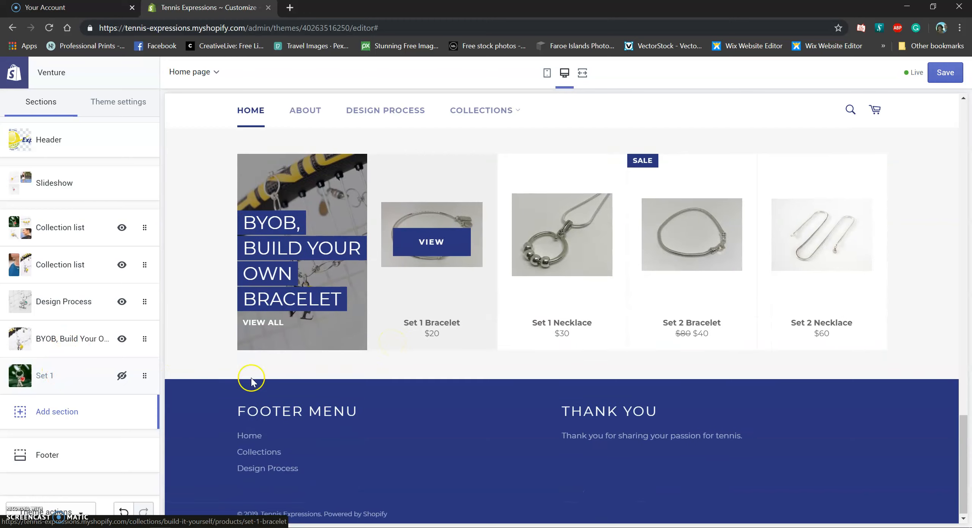
{"action": "left_click", "coordinate": [91, 340]}
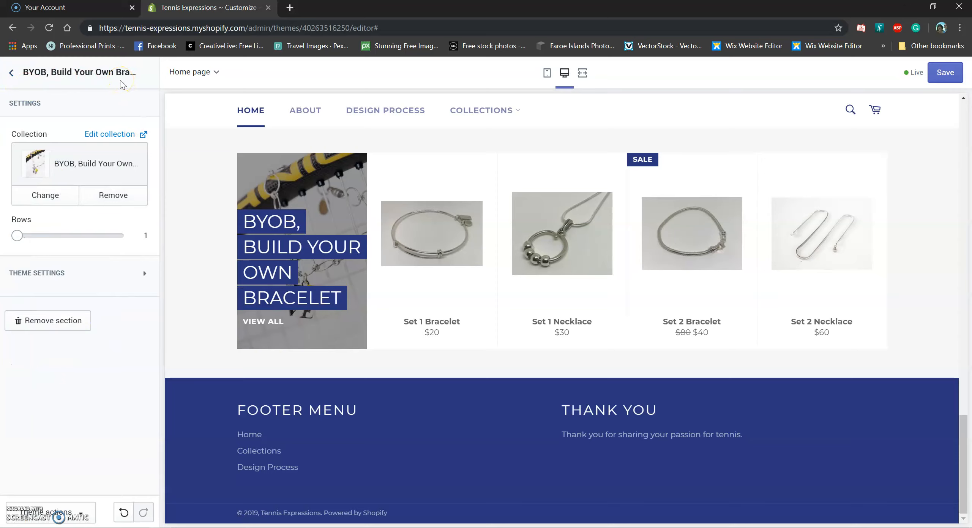
{"action": "left_click", "coordinate": [119, 140]}
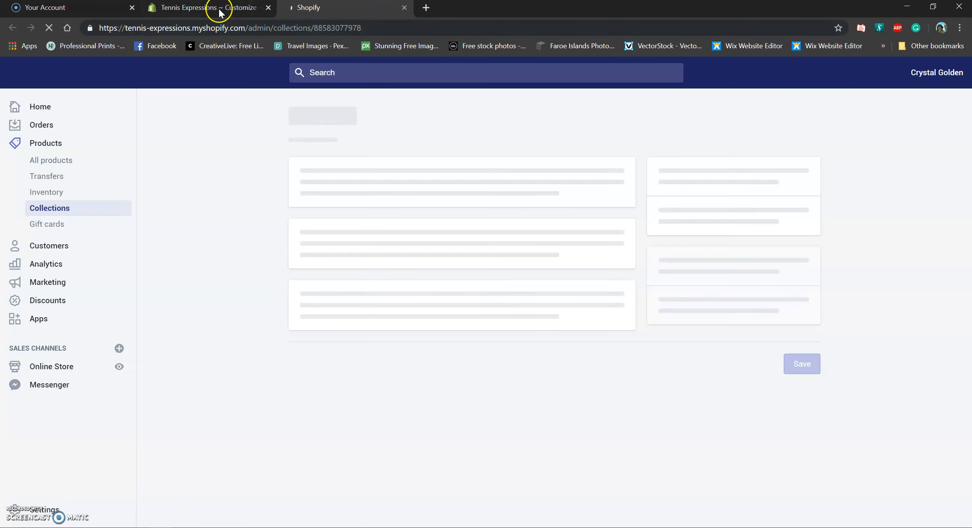
{"action": "left_click", "coordinate": [220, 12]}
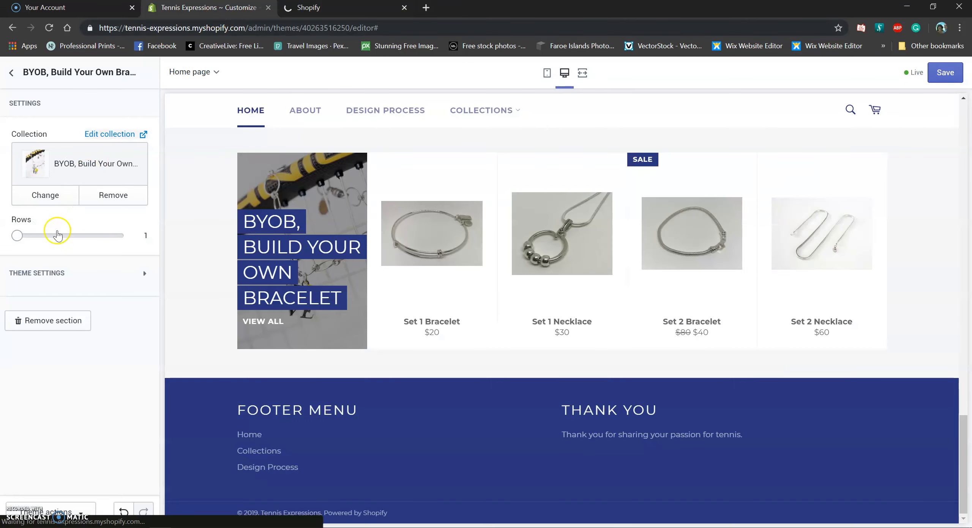
Choose Set 1 in the collection picker for the BYOB section
{"action": "left_click", "coordinate": [45, 195]}
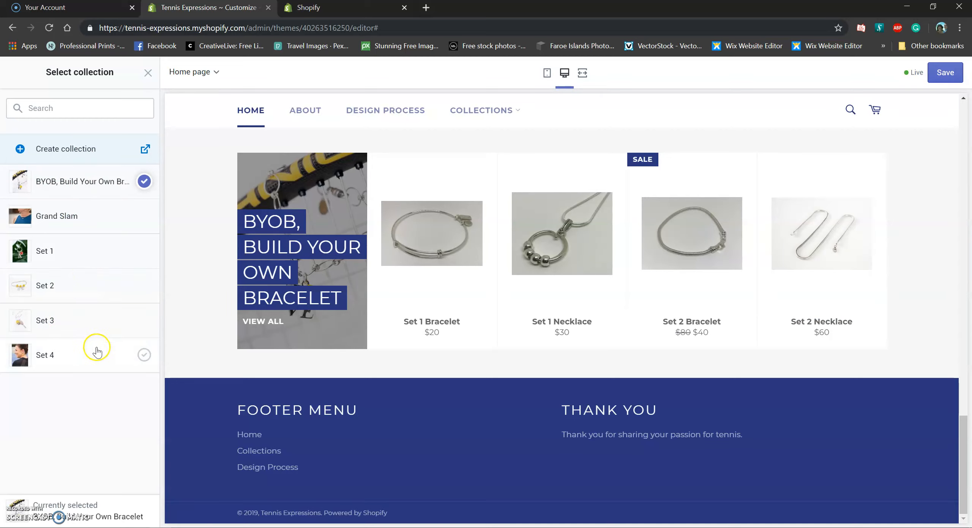
{"action": "left_click", "coordinate": [78, 252]}
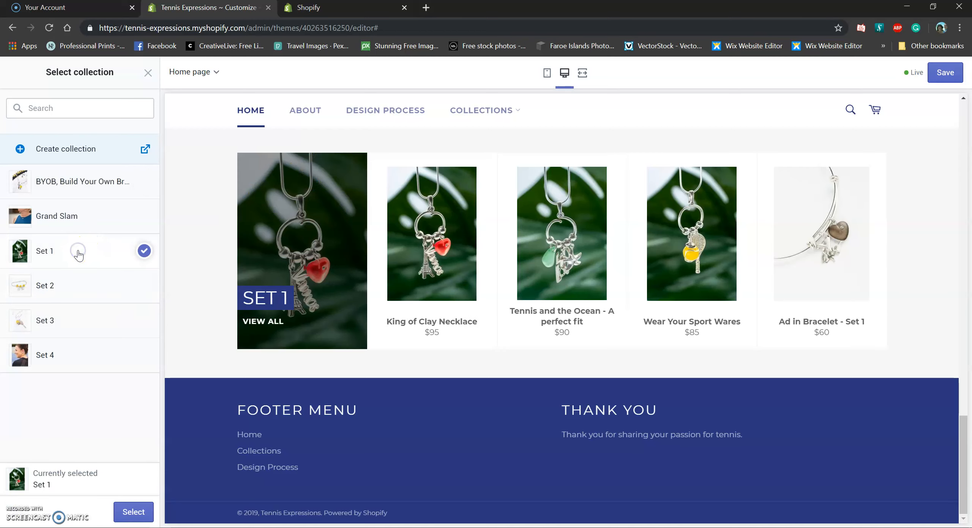
{"action": "left_click", "coordinate": [149, 72]}
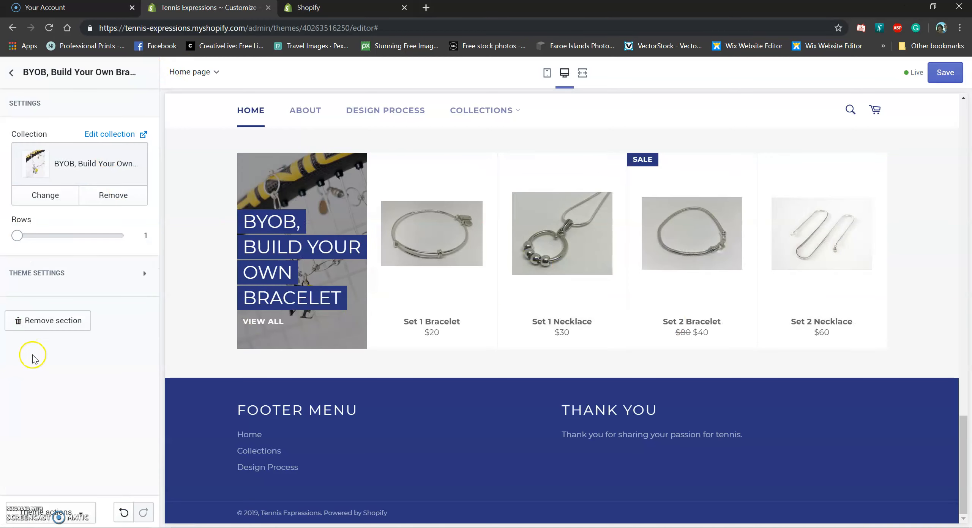
{"action": "left_click", "coordinate": [45, 195]}
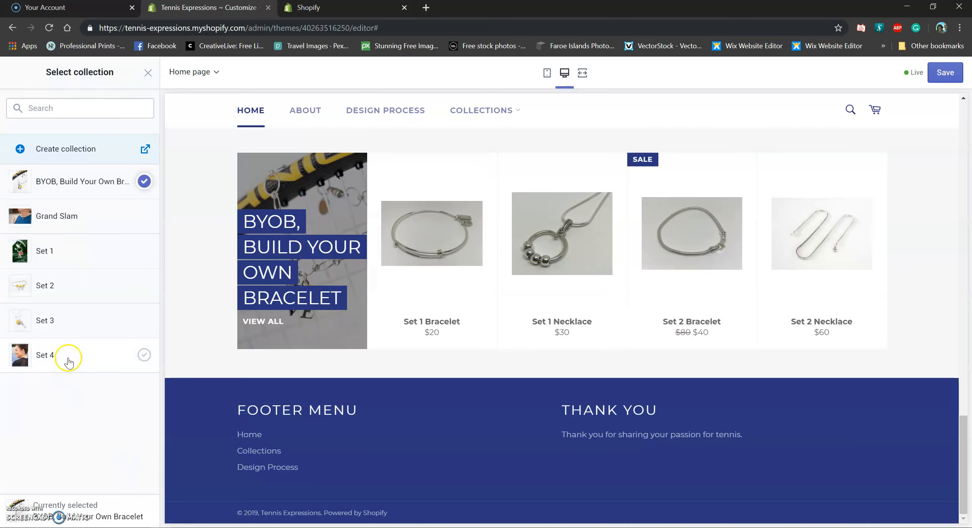
{"action": "left_click", "coordinate": [79, 251]}
Confirm Set 1 for the first section and unhide the second featured collection section
{"action": "left_click", "coordinate": [139, 513]}
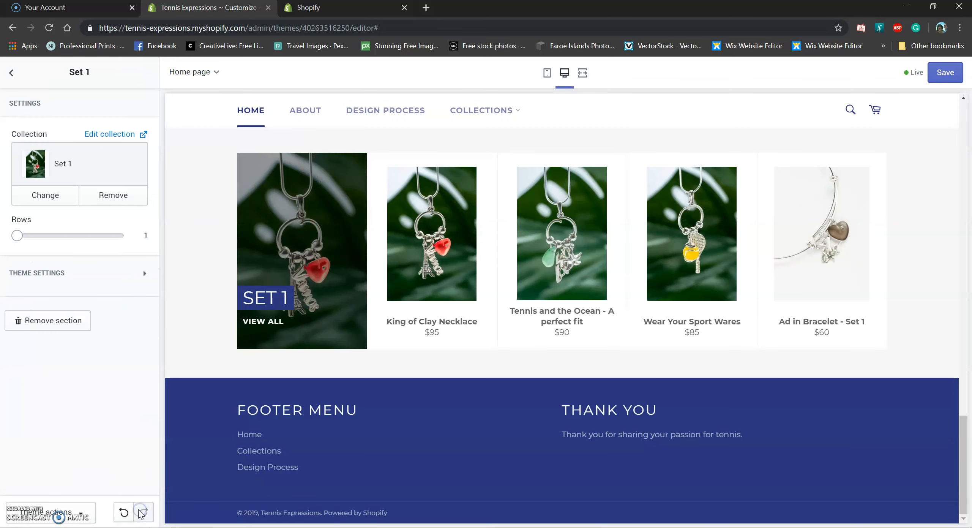
{"action": "left_click", "coordinate": [10, 77]}
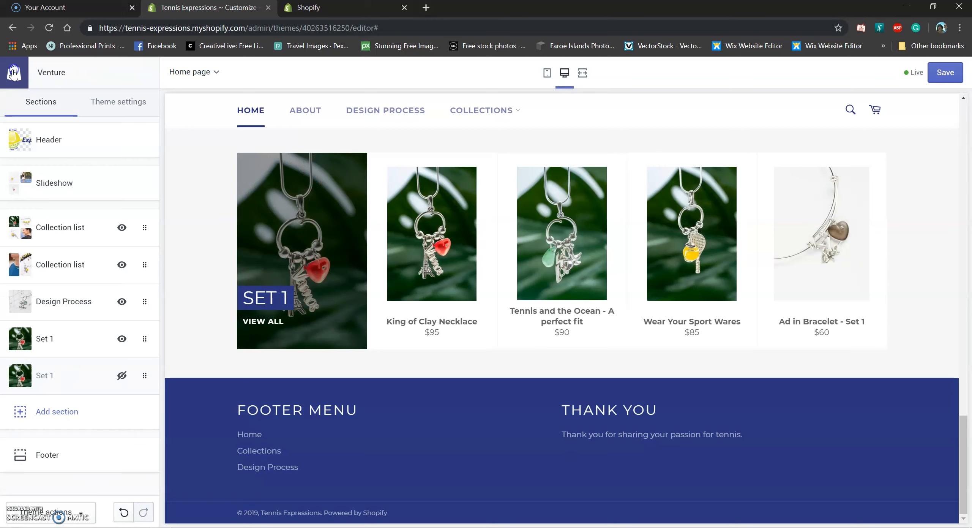
{"action": "left_click", "coordinate": [122, 377]}
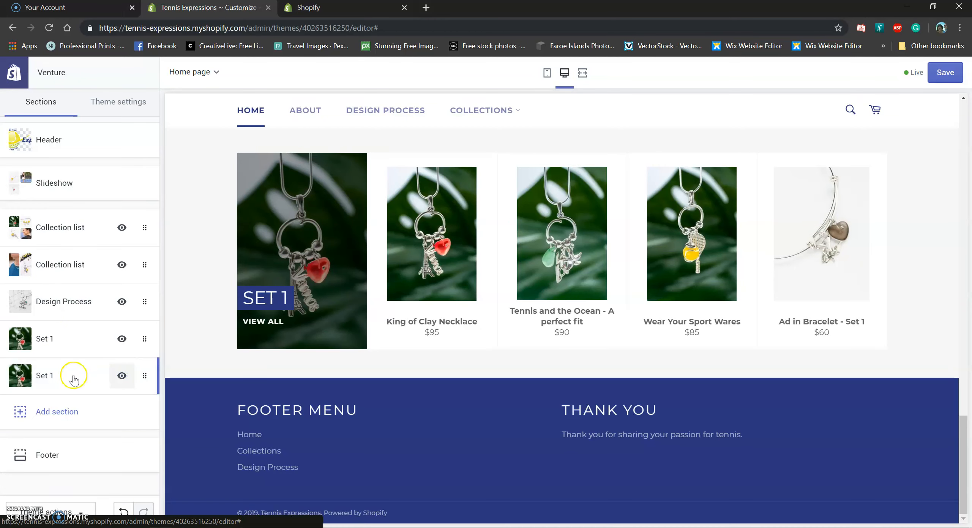
Switch the second featured collection section to Set 2 and return to the sections list
{"action": "left_click", "coordinate": [74, 375]}
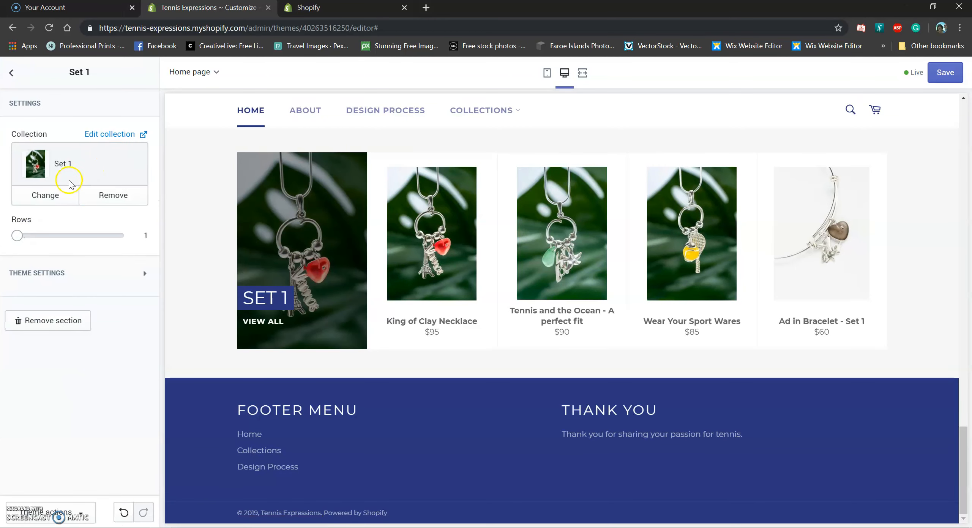
{"action": "left_click", "coordinate": [55, 200]}
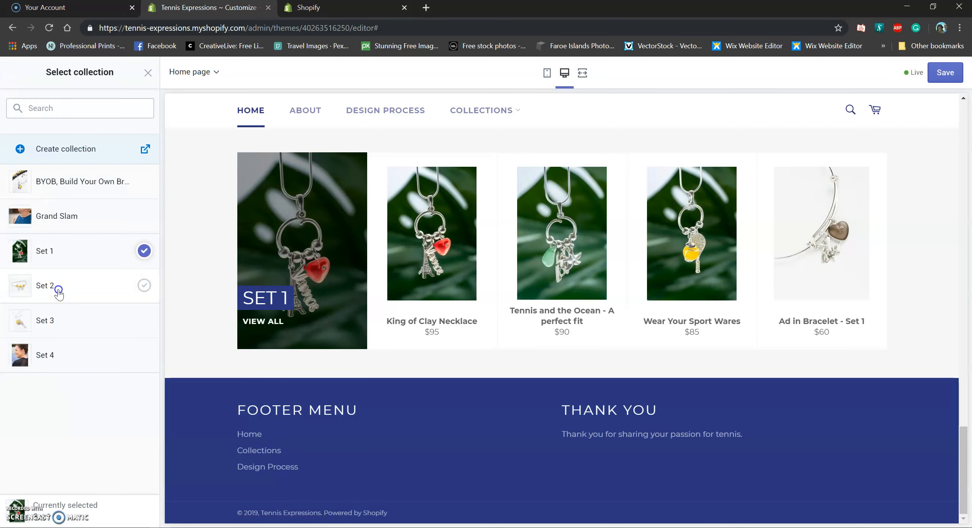
{"action": "left_click", "coordinate": [56, 284]}
{"action": "left_click", "coordinate": [134, 512]}
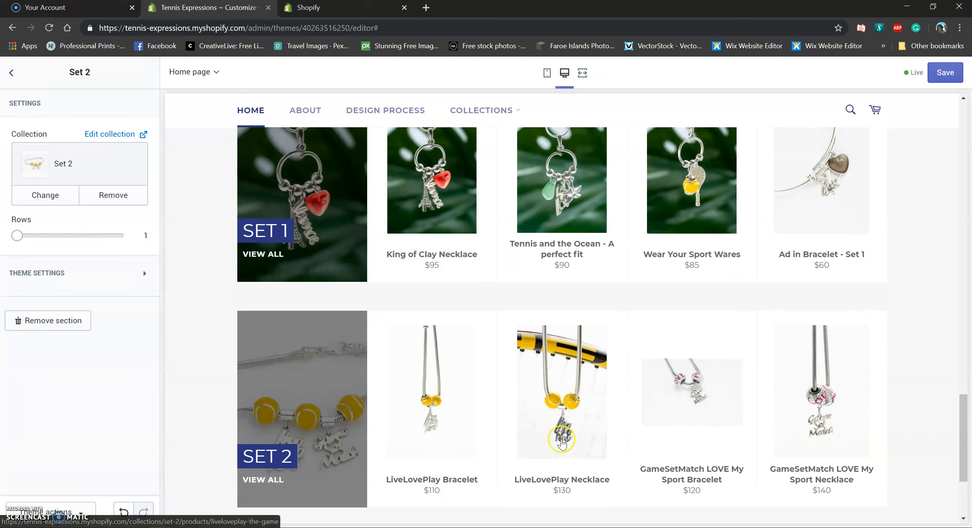
{"action": "left_click_drag", "start_coordinate": [968, 479], "coordinate": [966, 444]}
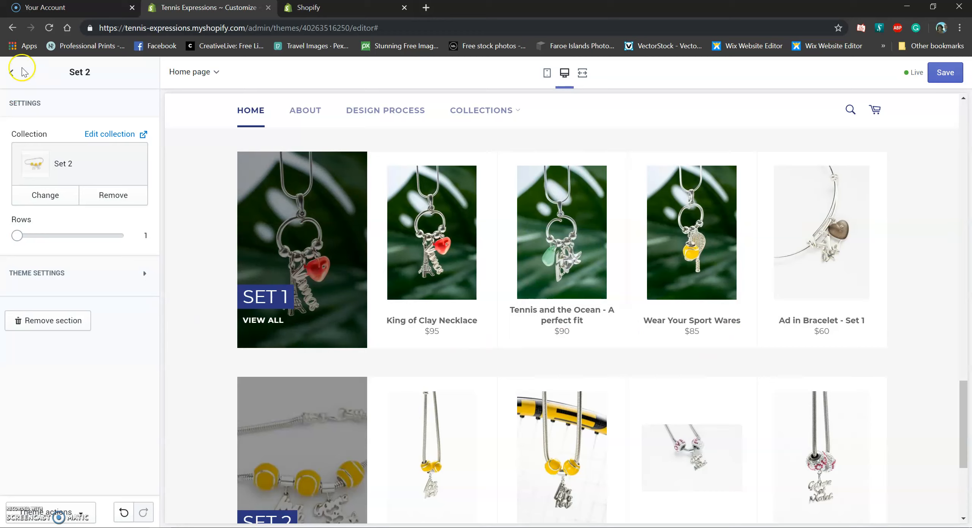
{"action": "left_click", "coordinate": [11, 73]}
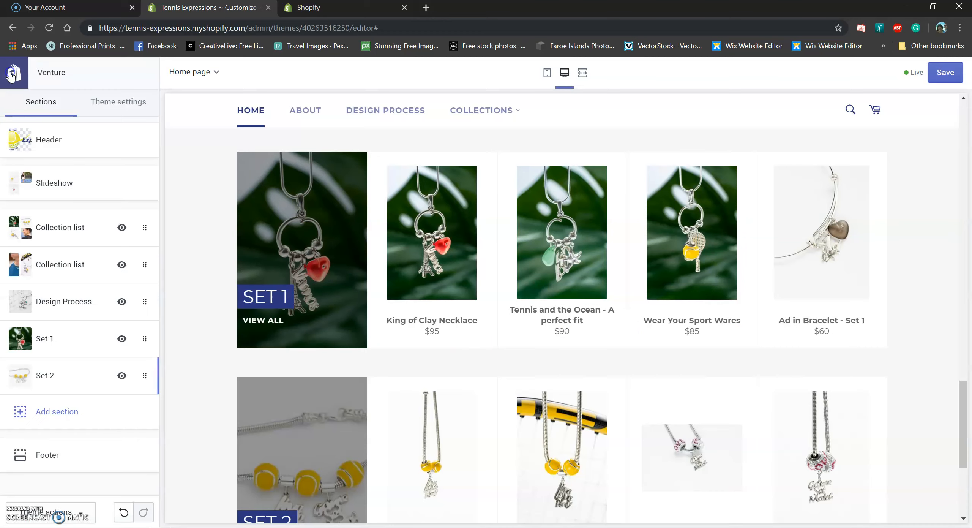
Add a new Featured collection section to the home page with Set 3 as its collection
{"action": "left_click", "coordinate": [65, 413]}
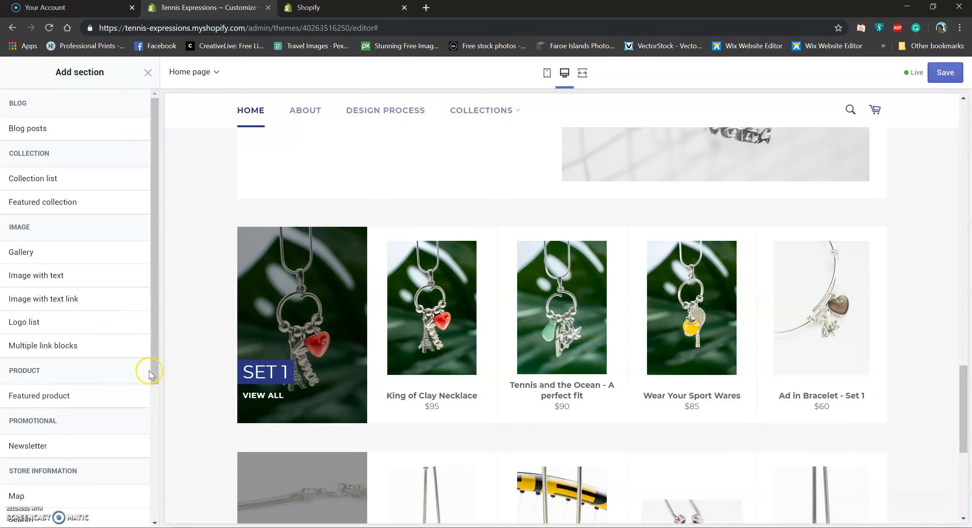
{"action": "left_click_drag", "start_coordinate": [156, 367], "coordinate": [177, 262]}
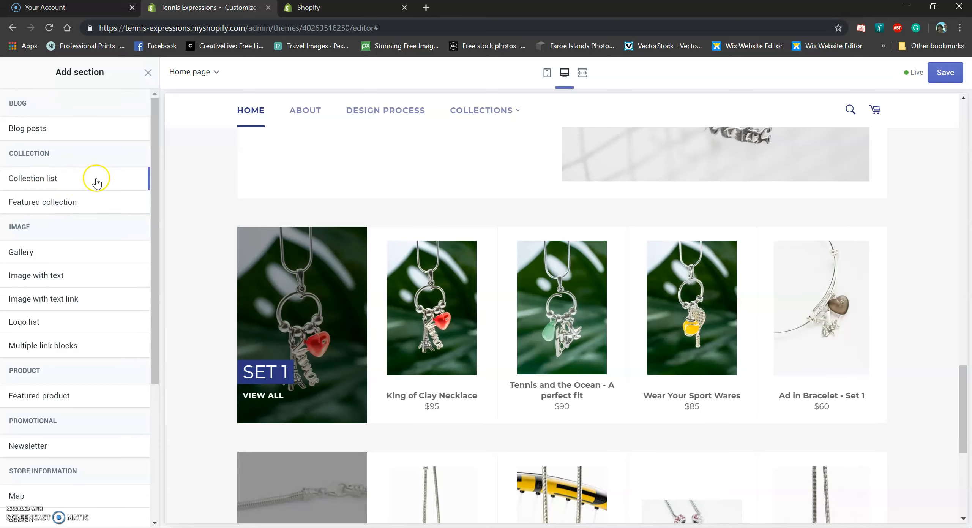
{"action": "mouse_move", "coordinate": [66, 205]}
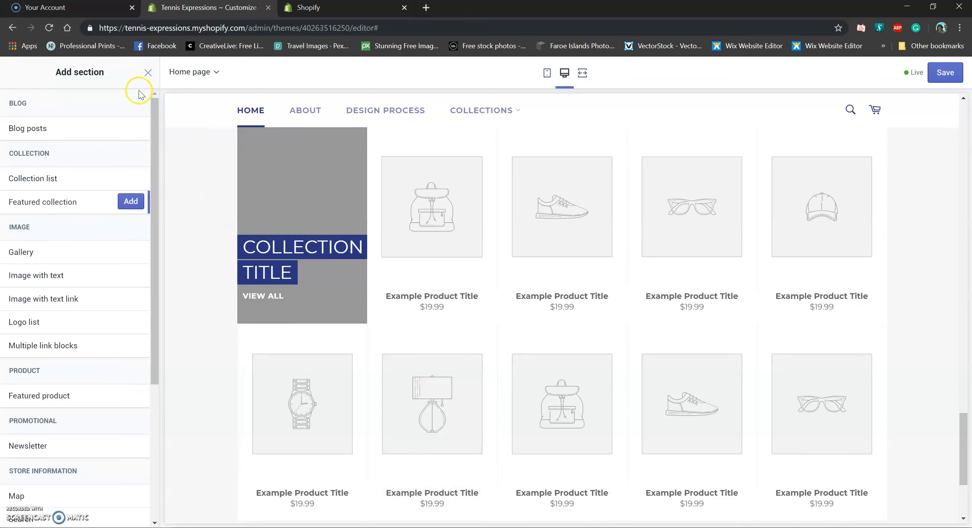
{"action": "left_click", "coordinate": [151, 74]}
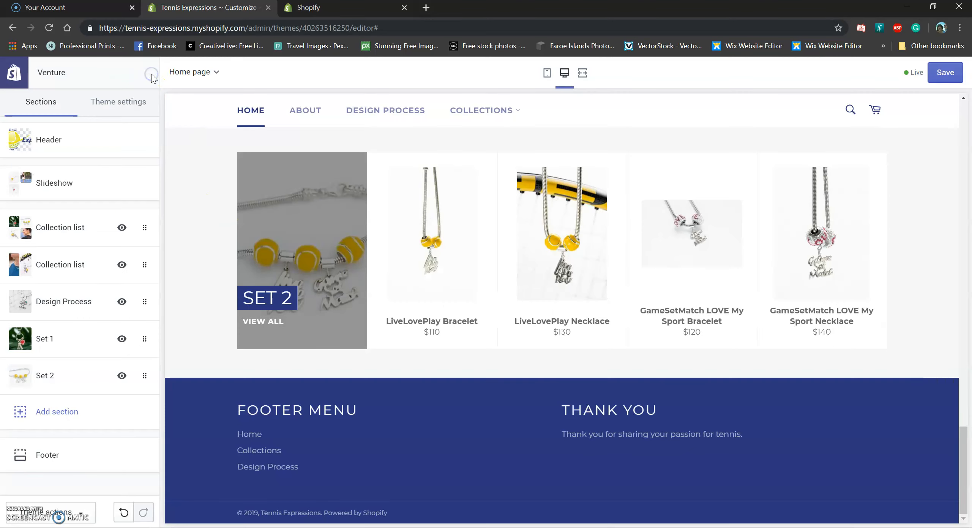
{"action": "left_click", "coordinate": [26, 407]}
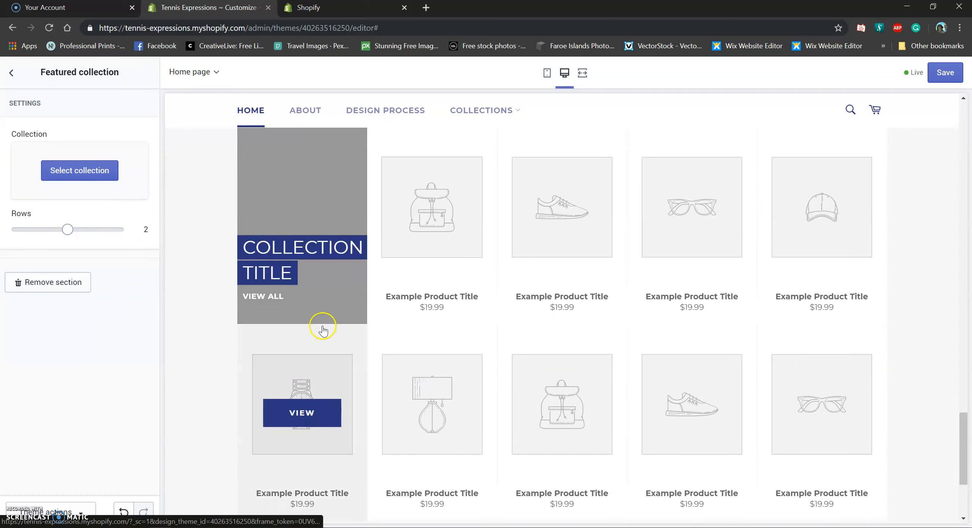
{"action": "left_click", "coordinate": [81, 170]}
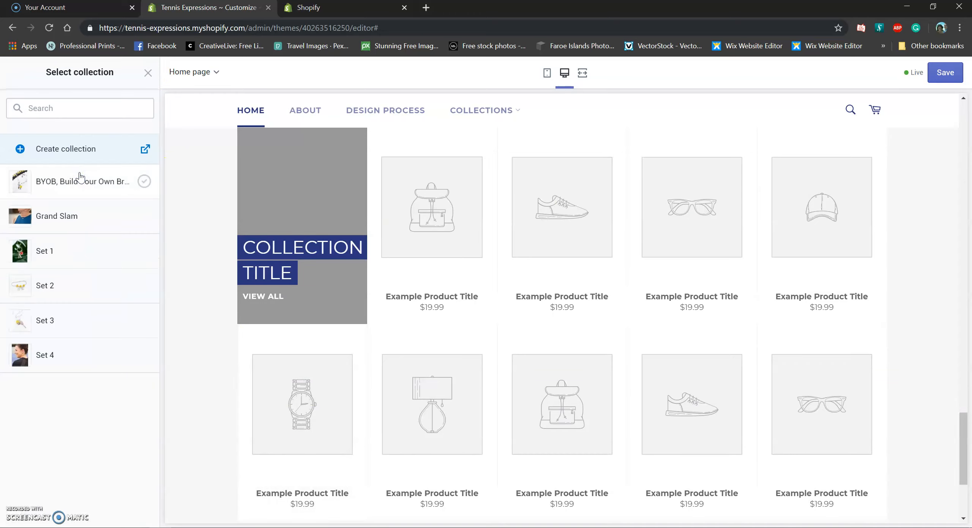
{"action": "left_click", "coordinate": [39, 332]}
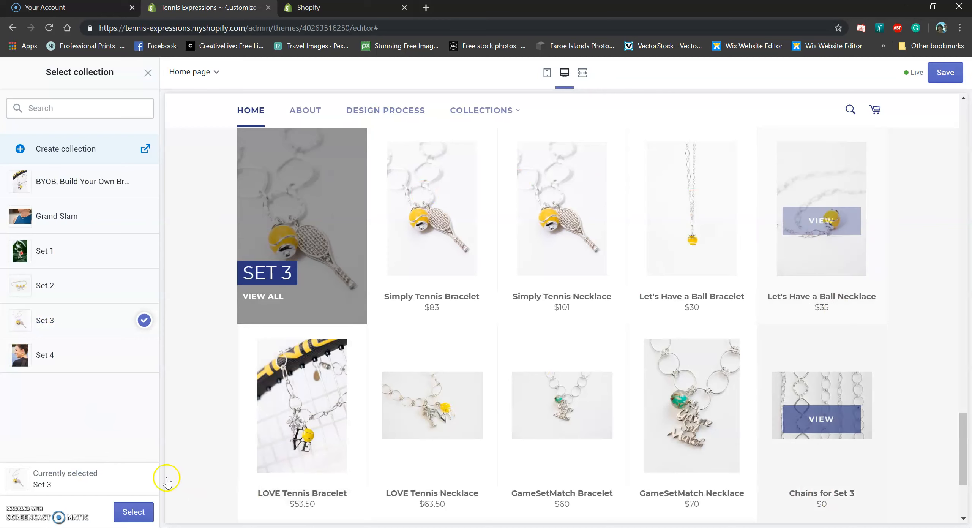
{"action": "left_click", "coordinate": [129, 518]}
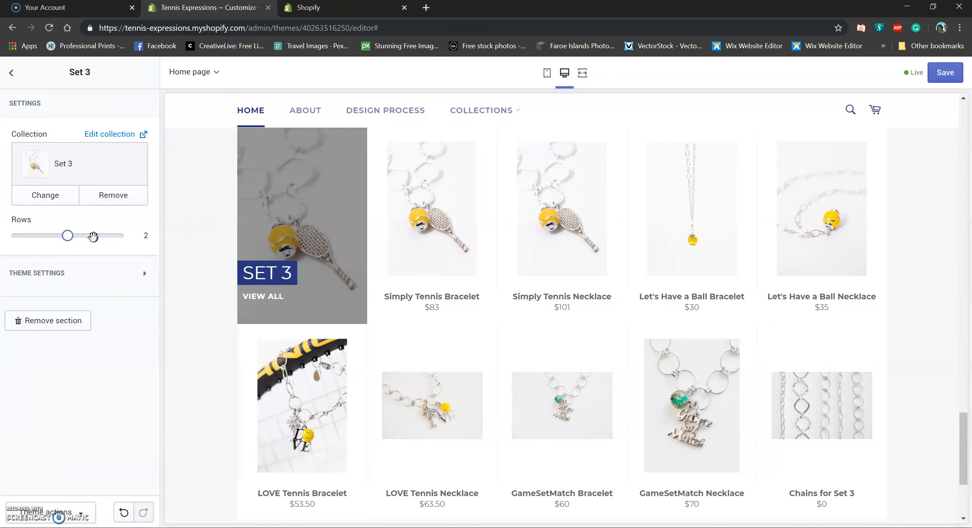
Set the Set 3 section's Rows to 1, previewing four products, and return to Sections
{"action": "scroll", "coordinate": [676, 312], "scroll_direction": "down", "scroll_amount": 6}
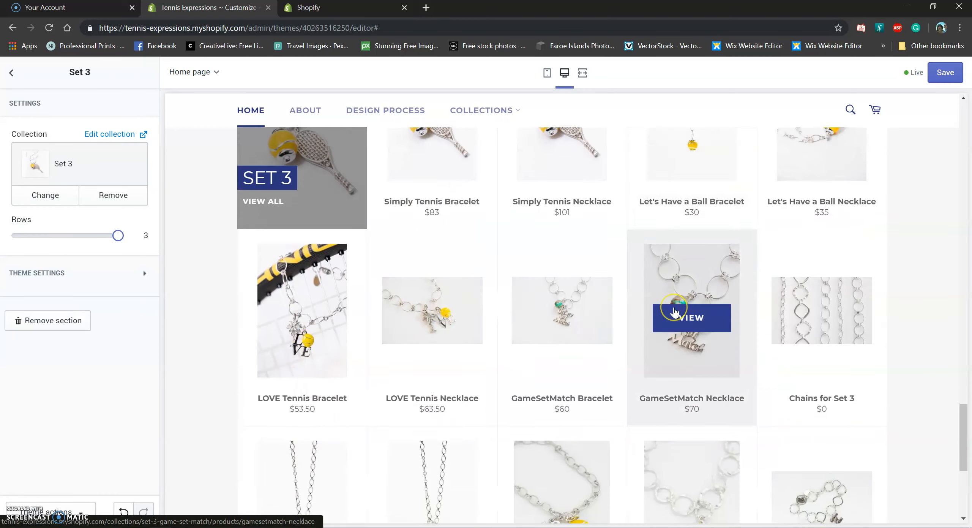
{"action": "scroll", "coordinate": [675, 312], "scroll_direction": "up", "scroll_amount": 4}
{"action": "scroll", "coordinate": [674, 311], "scroll_direction": "up", "scroll_amount": 4}
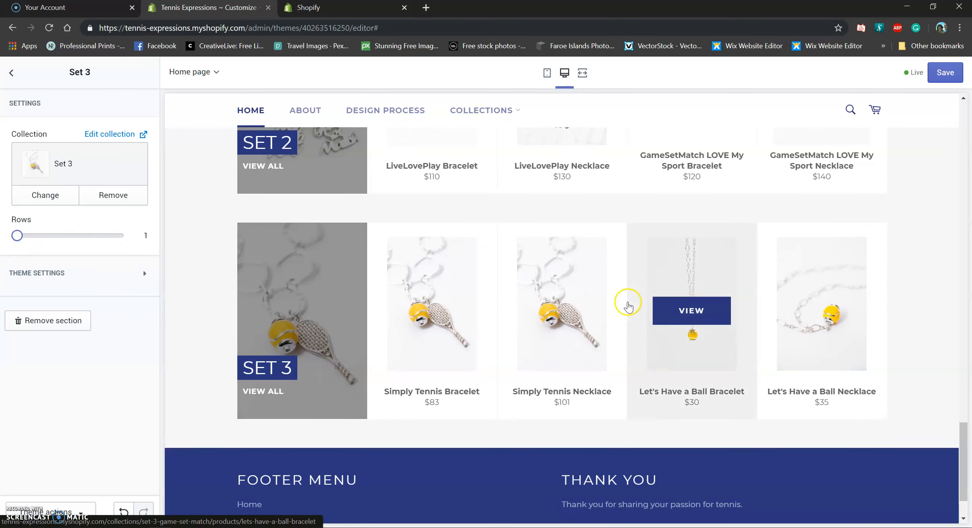
{"action": "scroll", "coordinate": [689, 316], "scroll_direction": "up", "scroll_amount": 6}
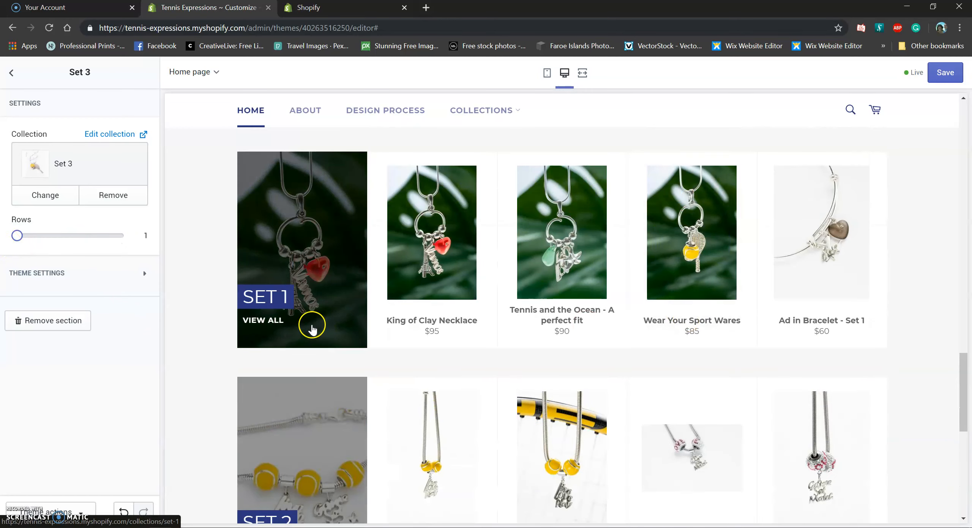
{"action": "scroll", "coordinate": [294, 431], "scroll_direction": "down", "scroll_amount": 7}
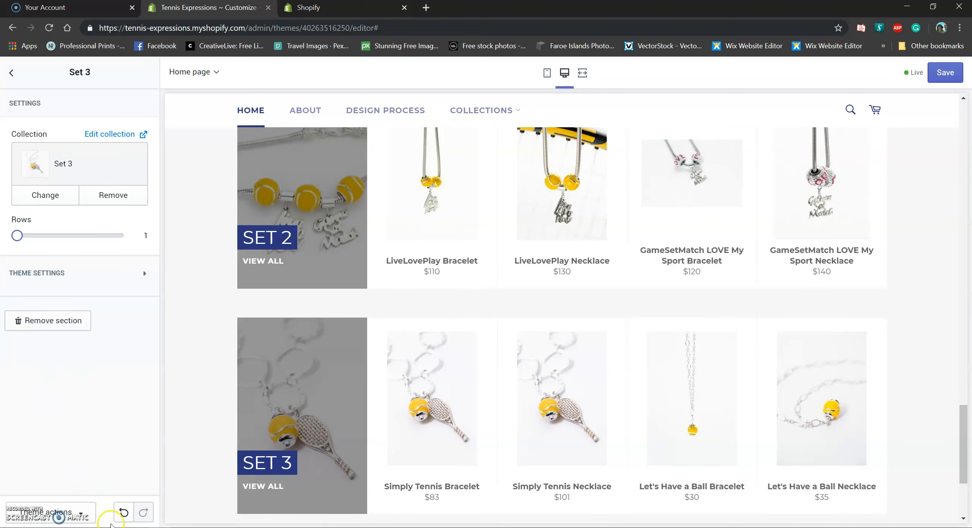
{"action": "left_click", "coordinate": [10, 74]}
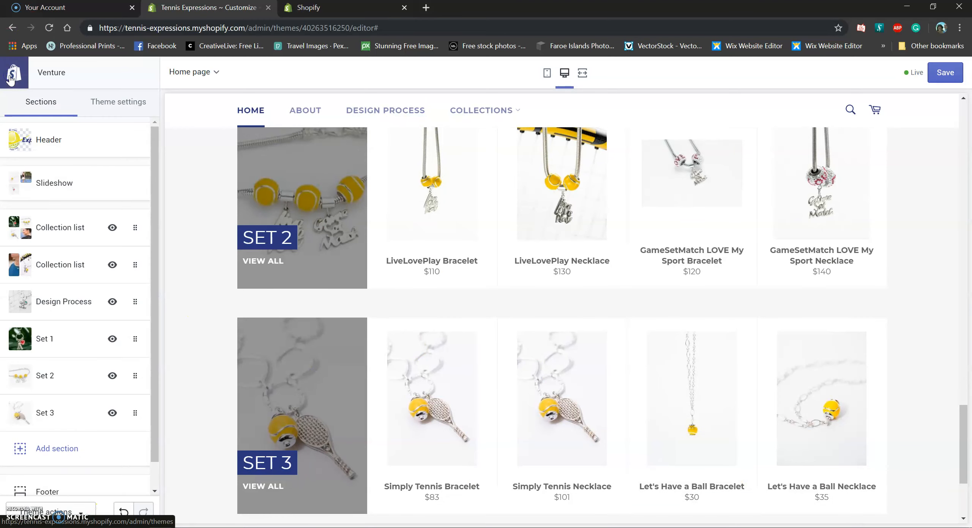
Add a Featured collection section showing Set 4, with Rows set to 1
{"action": "left_click", "coordinate": [52, 448]}
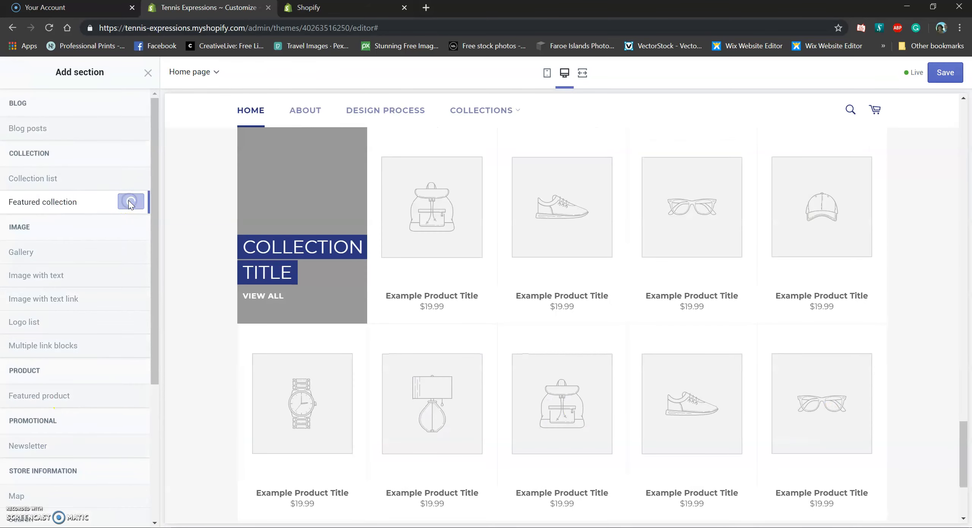
{"action": "left_click", "coordinate": [73, 175]}
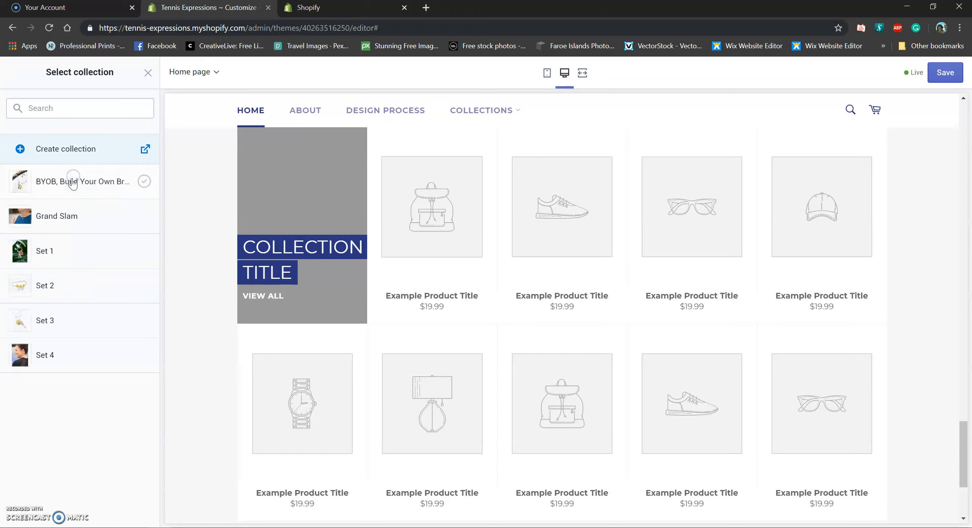
{"action": "left_click", "coordinate": [144, 355]}
{"action": "left_click", "coordinate": [129, 513]}
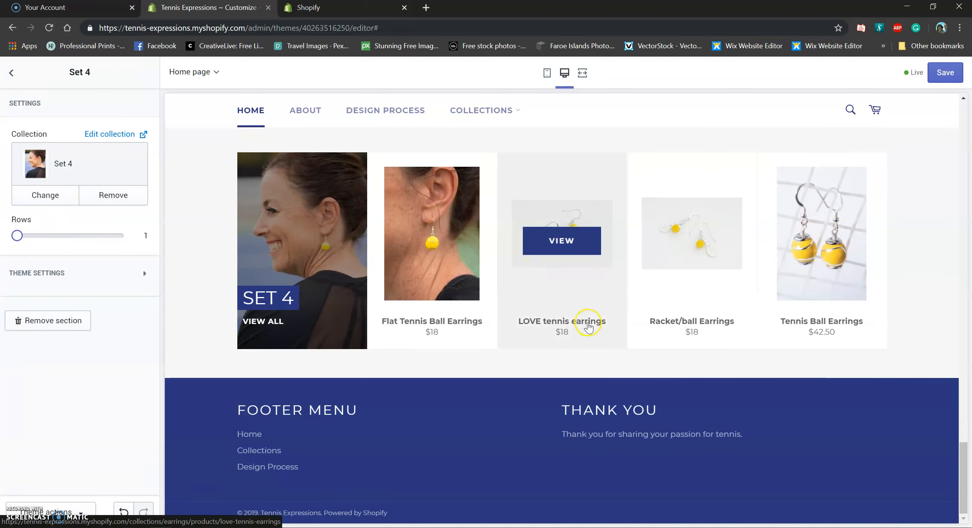
{"action": "mouse_move", "coordinate": [962, 460]}
{"action": "left_mouse_down"}
{"action": "mouse_move", "coordinate": [957, 365]}
{"action": "mouse_move", "coordinate": [939, 341]}
{"action": "mouse_move", "coordinate": [946, 452]}
{"action": "left_mouse_up"}
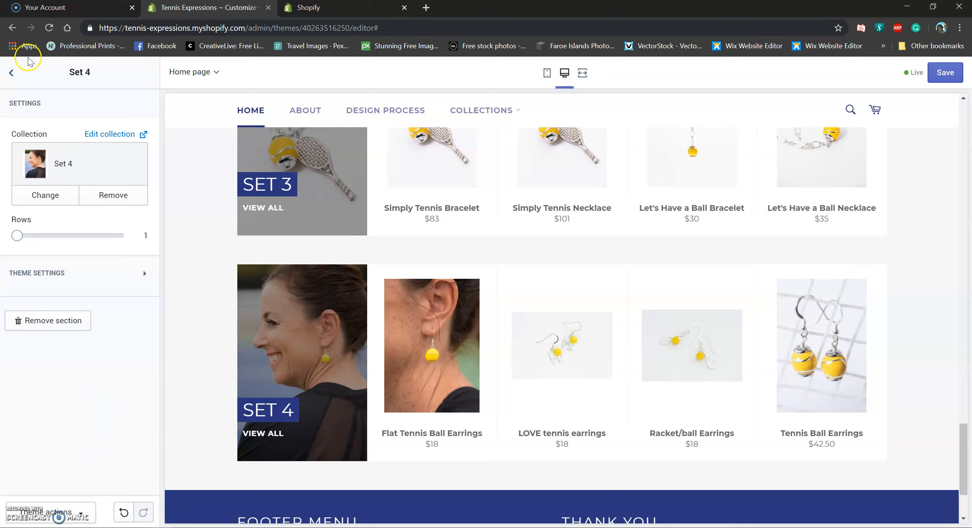
Go back to the home page section list and scroll the preview over the Set rows
{"action": "left_click", "coordinate": [13, 78]}
{"action": "scroll", "coordinate": [26, 372], "scroll_direction": "down", "scroll_amount": 2}
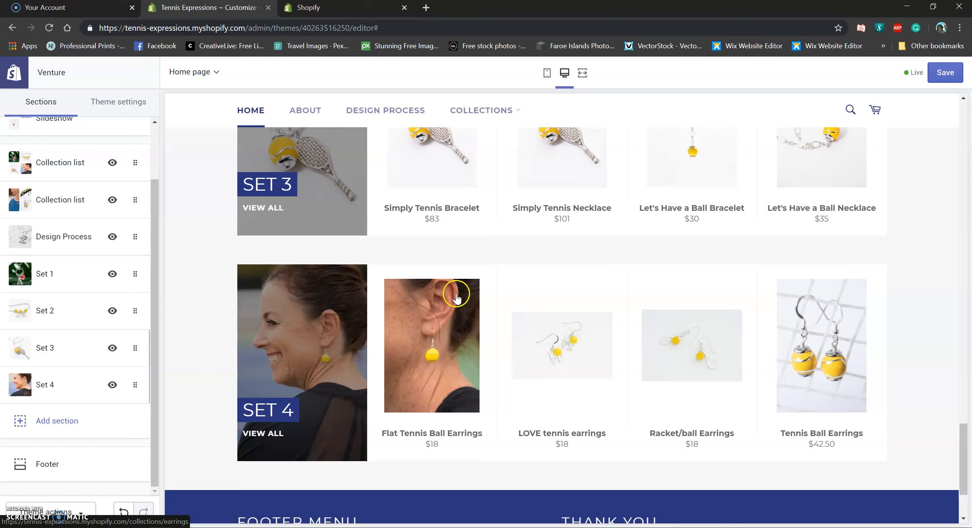
{"action": "scroll", "coordinate": [502, 337], "scroll_direction": "up", "scroll_amount": 2}
{"action": "scroll", "coordinate": [501, 337], "scroll_direction": "up", "scroll_amount": 20}
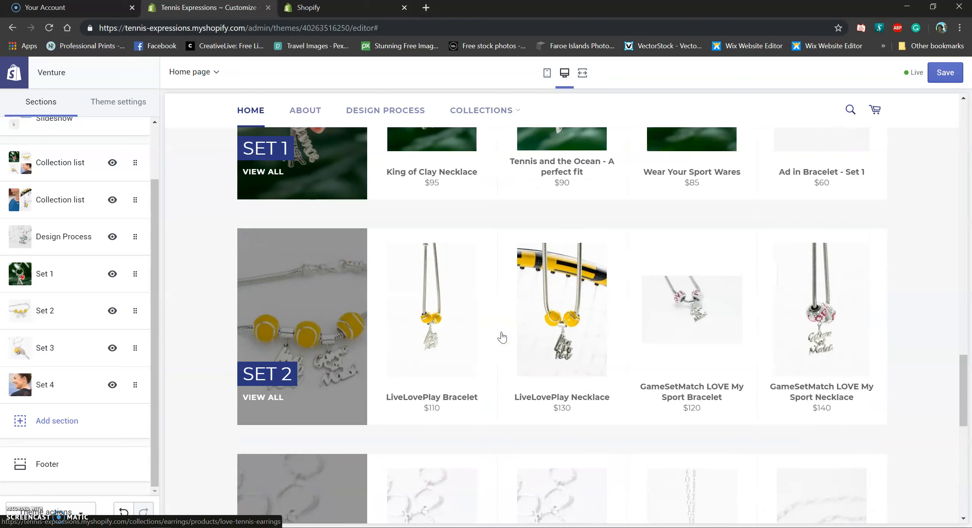
{"action": "scroll", "coordinate": [501, 337], "scroll_direction": "down", "scroll_amount": 2}
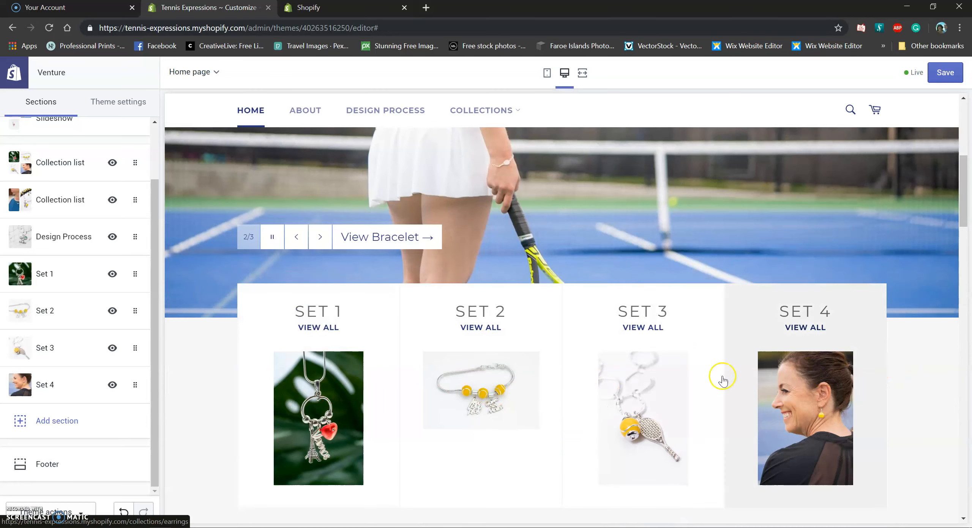
Briefly view the Collection list section settings, then scroll through the Set 1–4 rows
{"action": "left_click", "coordinate": [29, 172]}
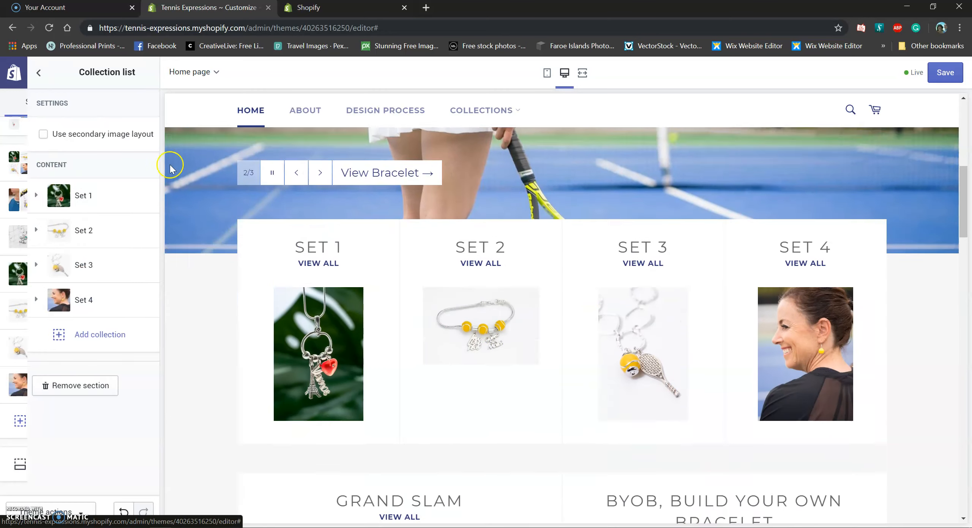
{"action": "left_click", "coordinate": [11, 74]}
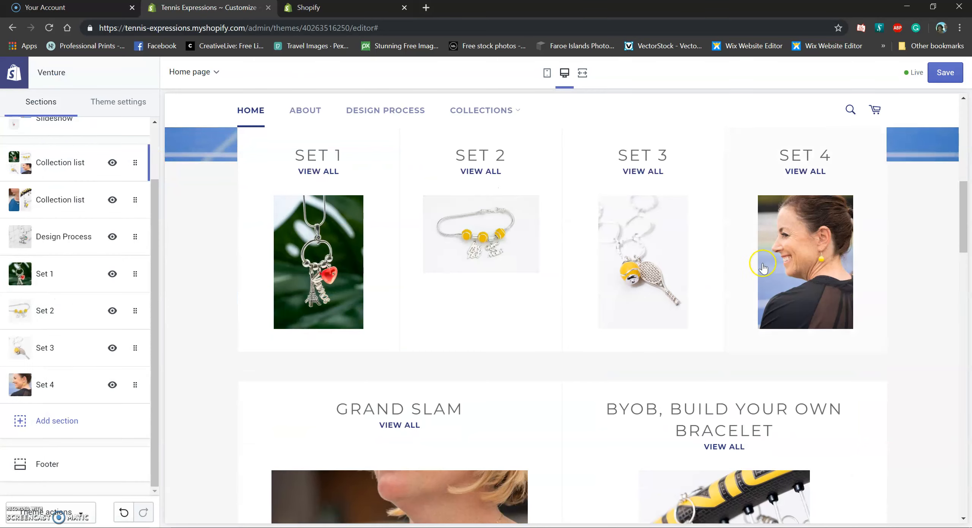
{"action": "scroll", "coordinate": [826, 380], "scroll_direction": "down", "scroll_amount": 10}
{"action": "scroll", "coordinate": [826, 379], "scroll_direction": "down", "scroll_amount": 8}
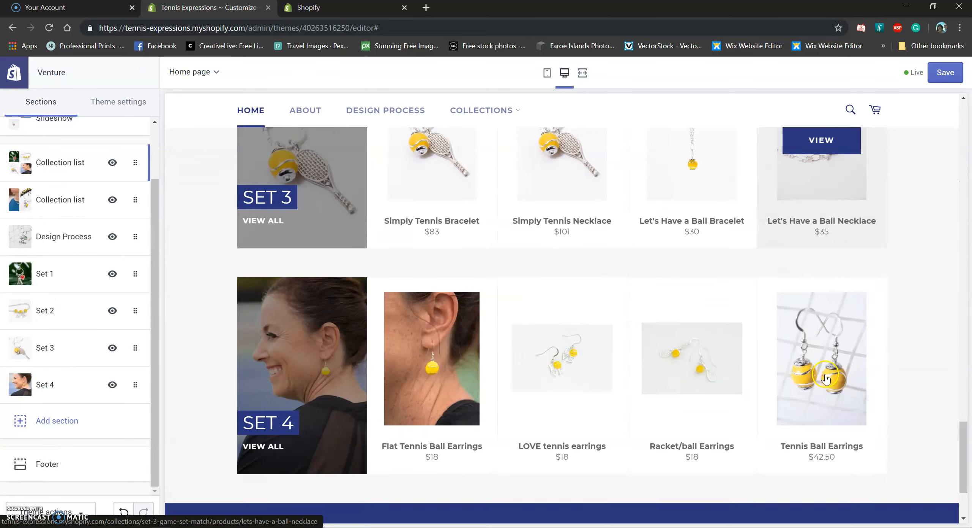
{"action": "scroll", "coordinate": [961, 418], "scroll_direction": "up", "scroll_amount": 4}
{"action": "scroll", "coordinate": [965, 418], "scroll_direction": "up", "scroll_amount": 4}
{"action": "scroll", "coordinate": [965, 417], "scroll_direction": "up", "scroll_amount": 8}
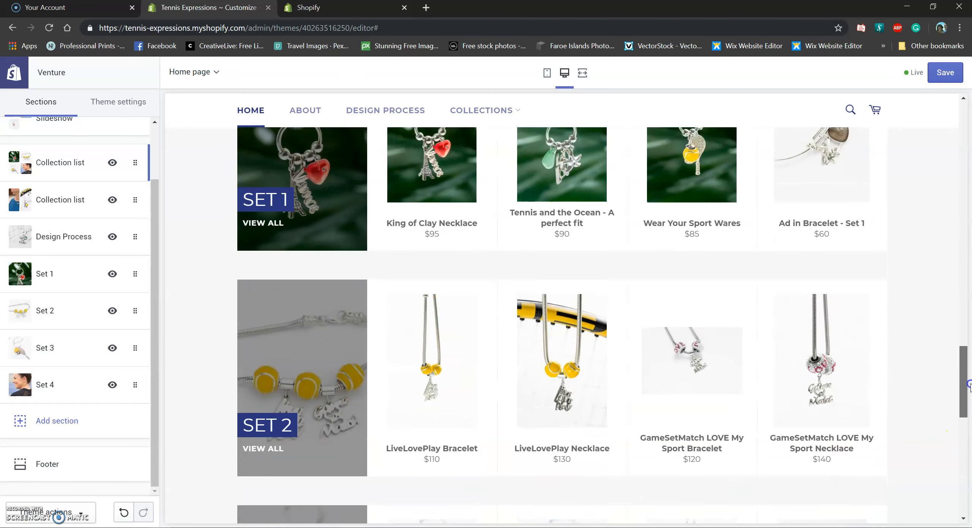
{"action": "scroll", "coordinate": [949, 425], "scroll_direction": "down", "scroll_amount": 8}
{"action": "scroll", "coordinate": [926, 492], "scroll_direction": "down", "scroll_amount": 8}
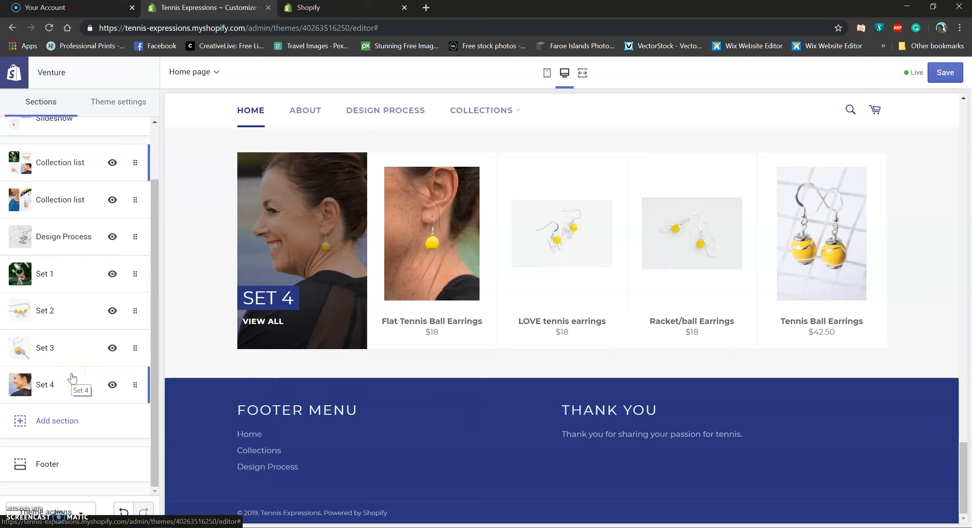
Hide the Set 1, Set 3 and Set 4 sections and scroll the preview to the footer
{"action": "left_click", "coordinate": [111, 277]}
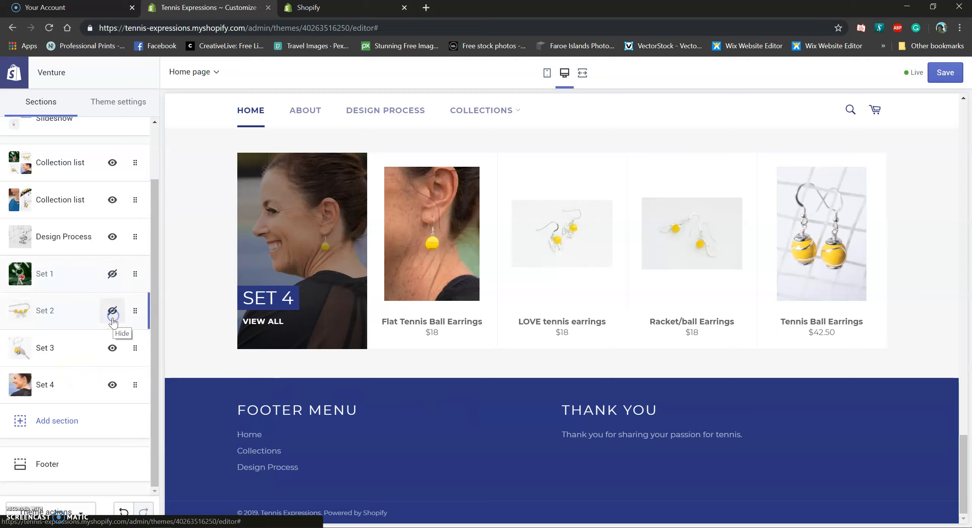
{"action": "left_click", "coordinate": [113, 348]}
{"action": "left_click", "coordinate": [108, 390]}
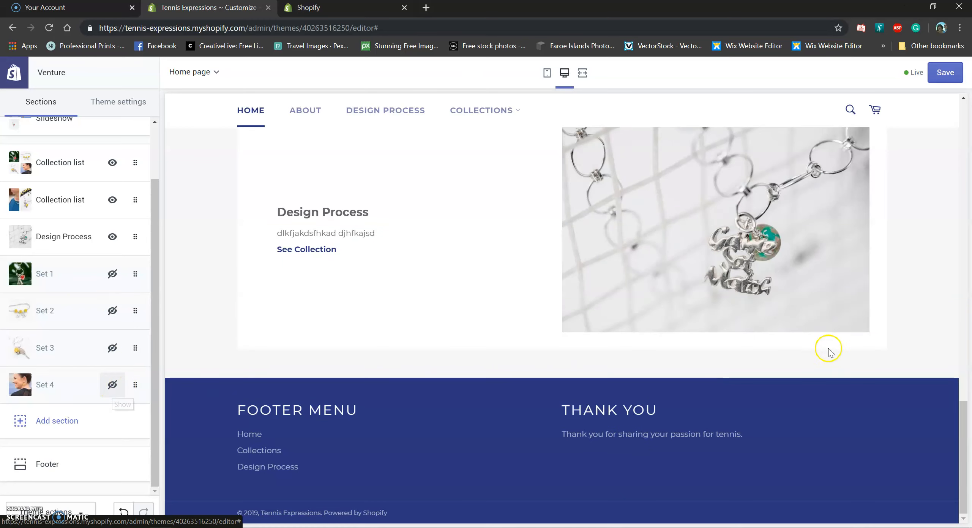
{"action": "left_click_drag", "start_coordinate": [962, 444], "coordinate": [967, 267]}
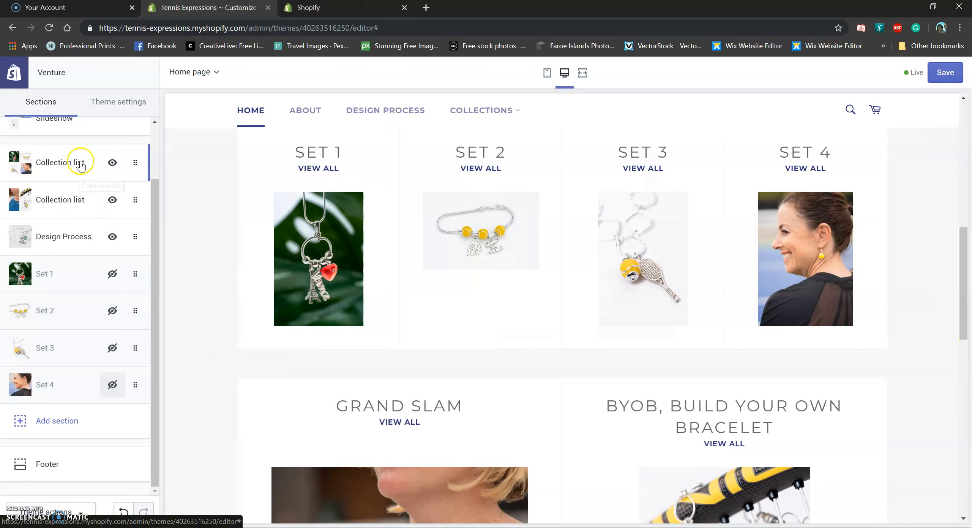
{"action": "left_click_drag", "start_coordinate": [961, 282], "coordinate": [929, 436]}
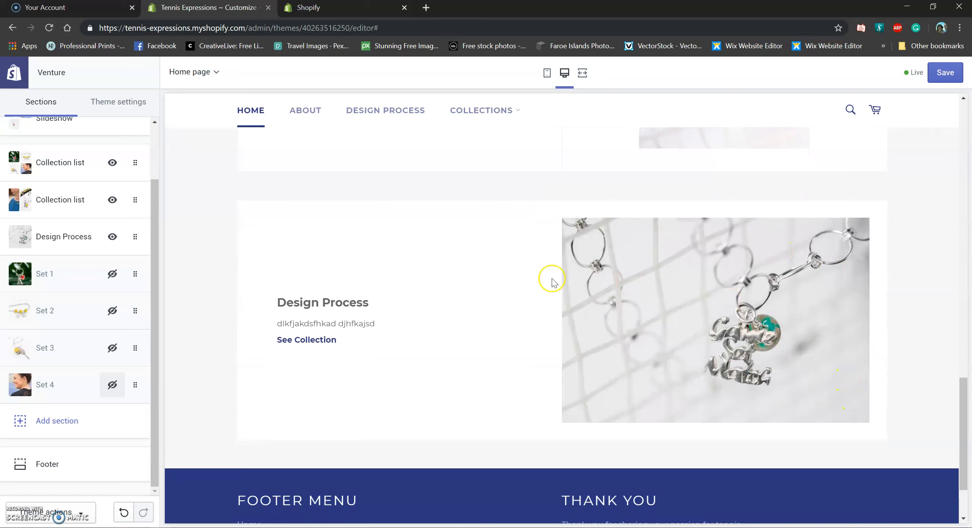